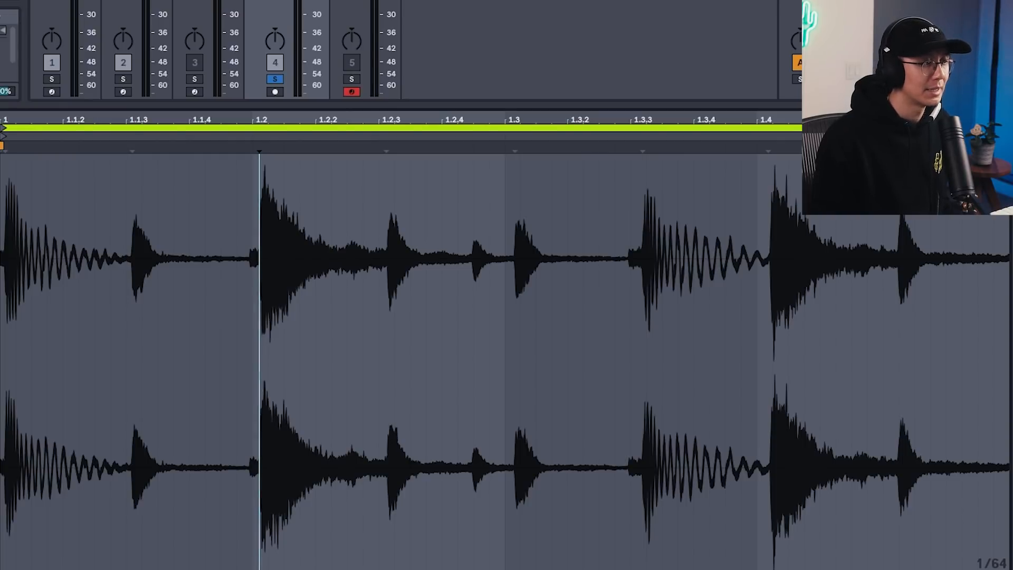
Add a warp marker at the onset of the clip's first kick and play the loop
left_click_drag(6, 117, 9, 214)
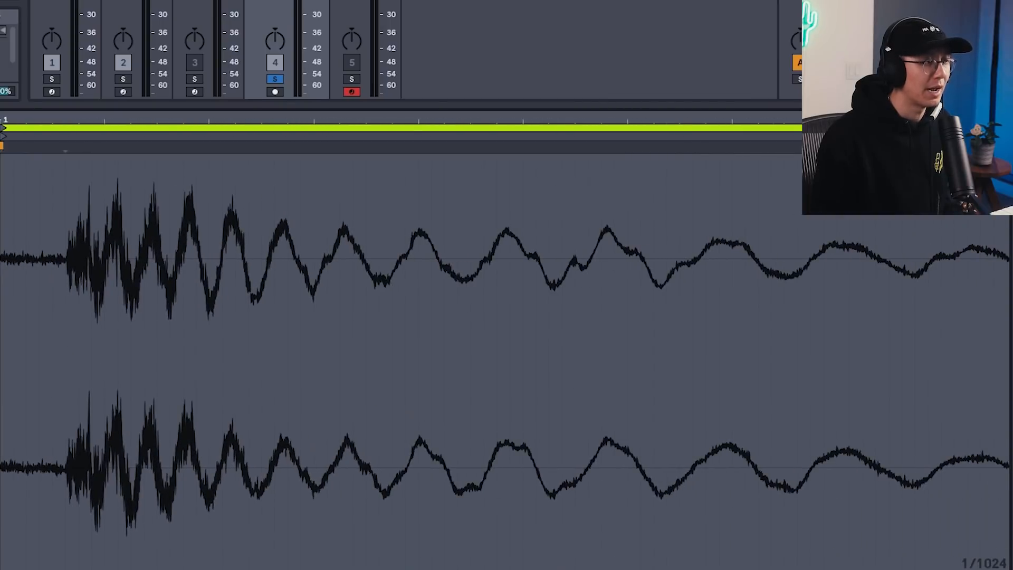
left_click(65, 147)
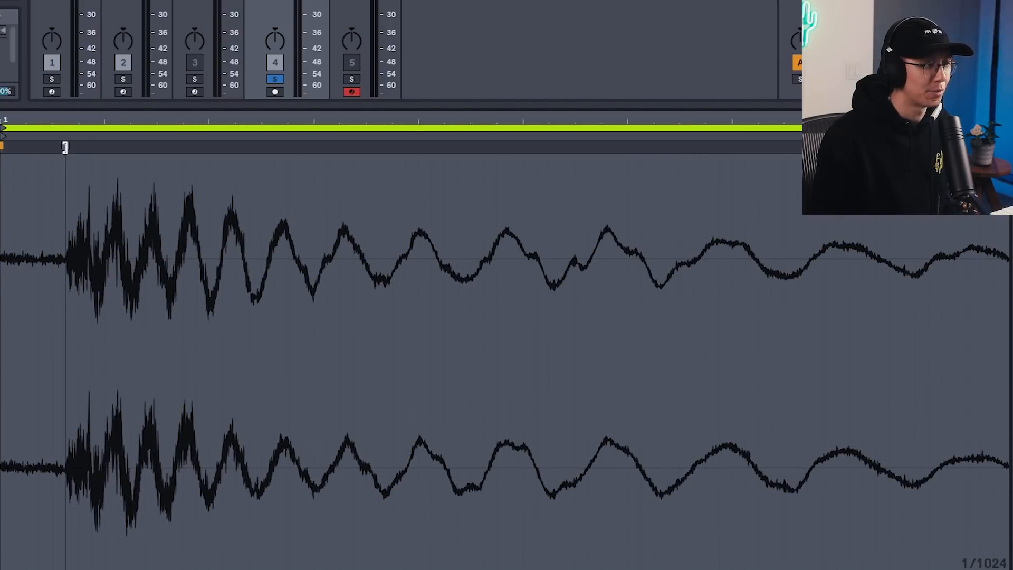
double_click(65, 147)
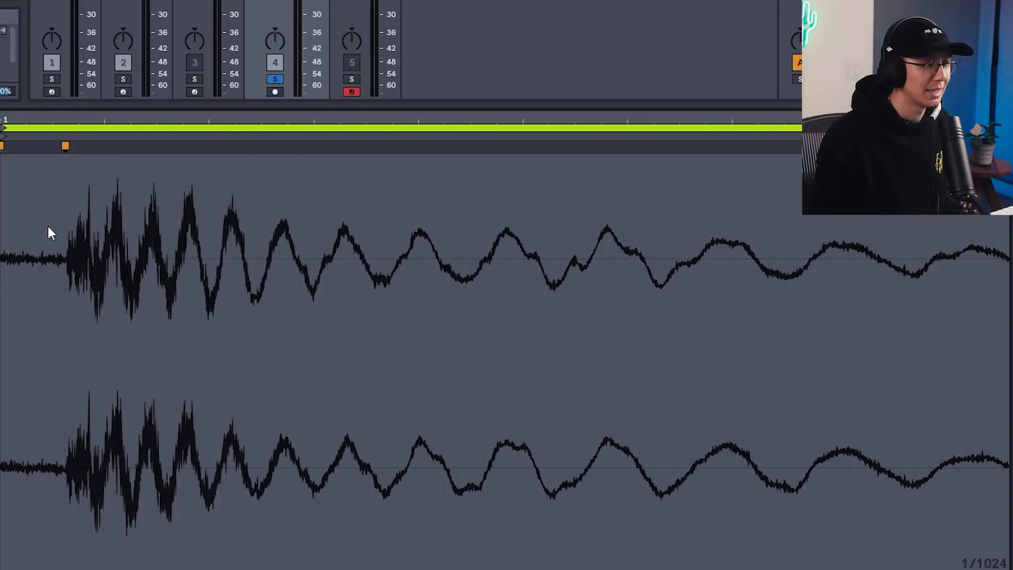
key("space")
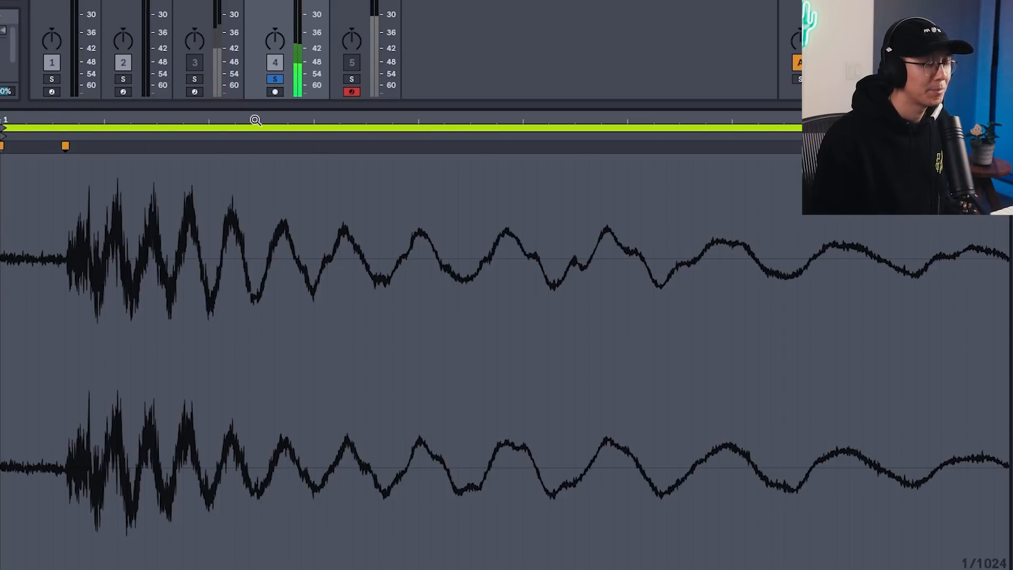
Add warp markers at the onsets of the quiet hit just before 1.2, the snare after it and the hit near 1.2.3
left_click_drag(255, 248, 284, 359)
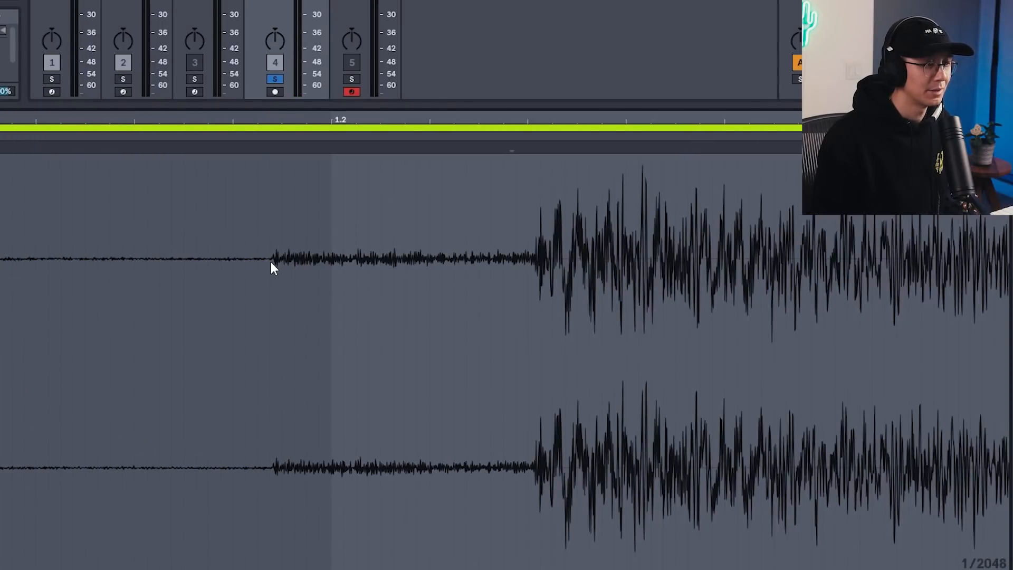
double_click(270, 261)
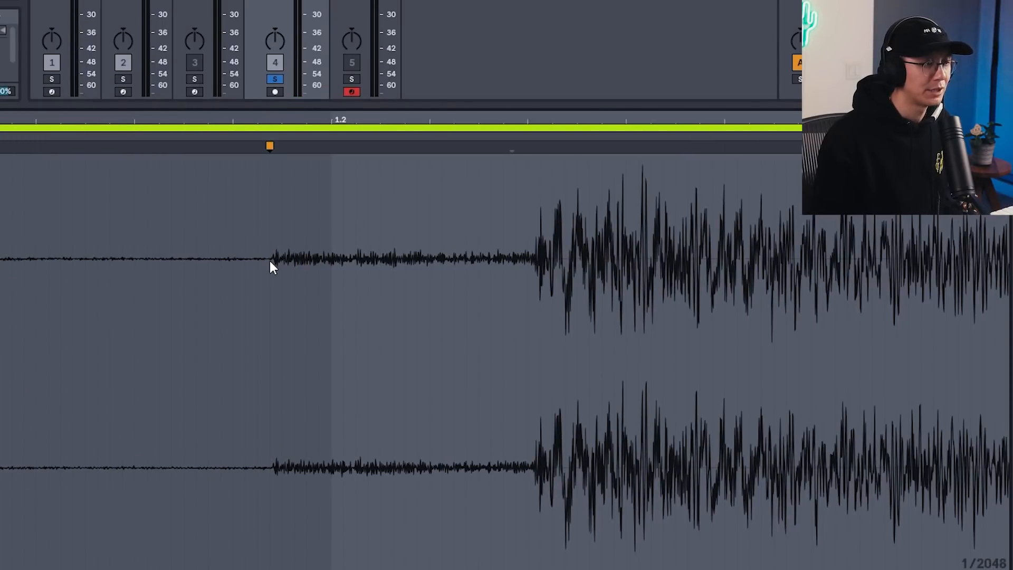
double_click(531, 266)
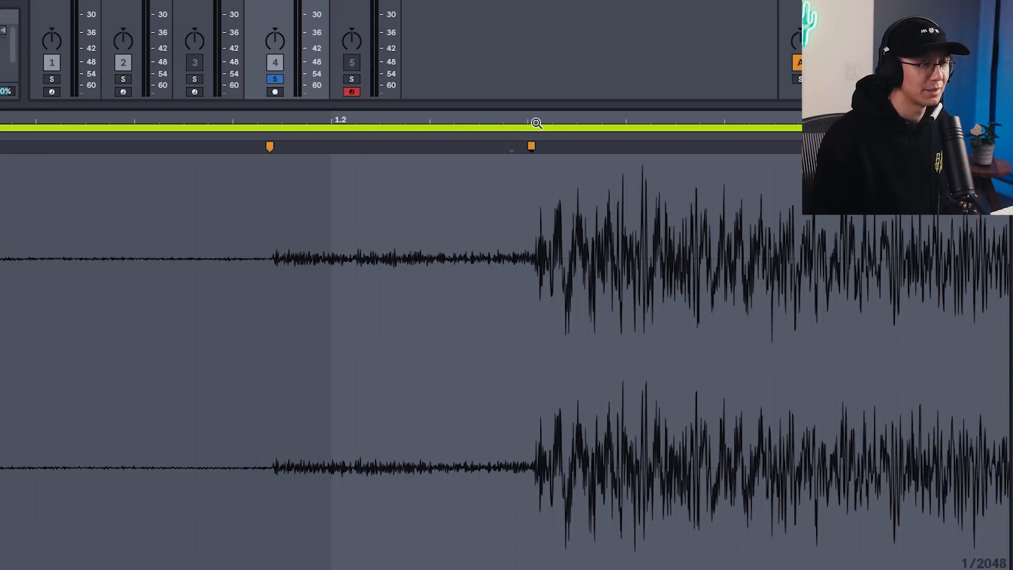
left_click_drag(536, 123, 761, 117)
left_click_drag(622, 119, 614, 163)
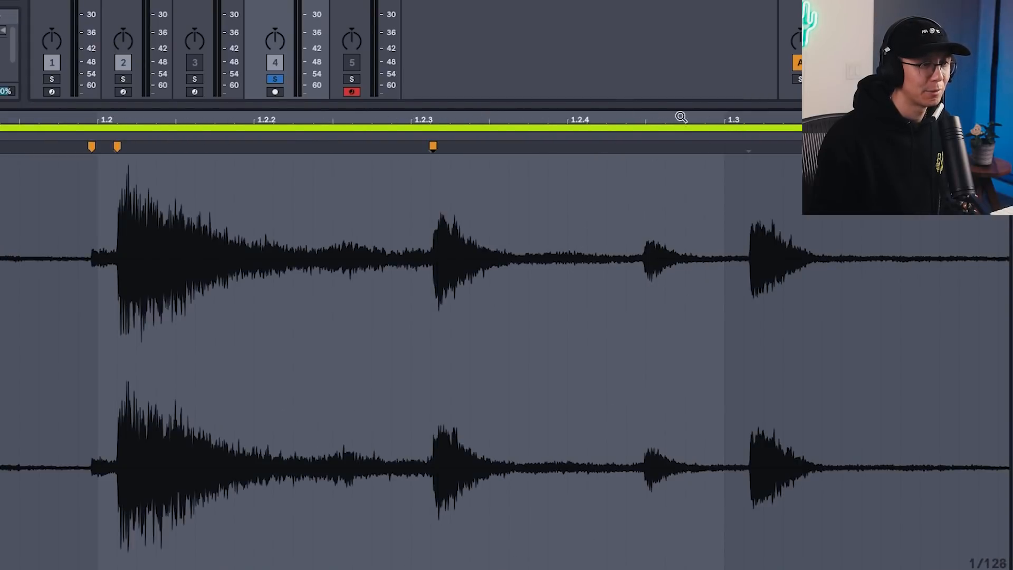
Add warp markers at the quiet hit after 1.2.4, the hit following 1.3 and the noise onset before 1.3.3
left_click_drag(649, 118, 649, 161)
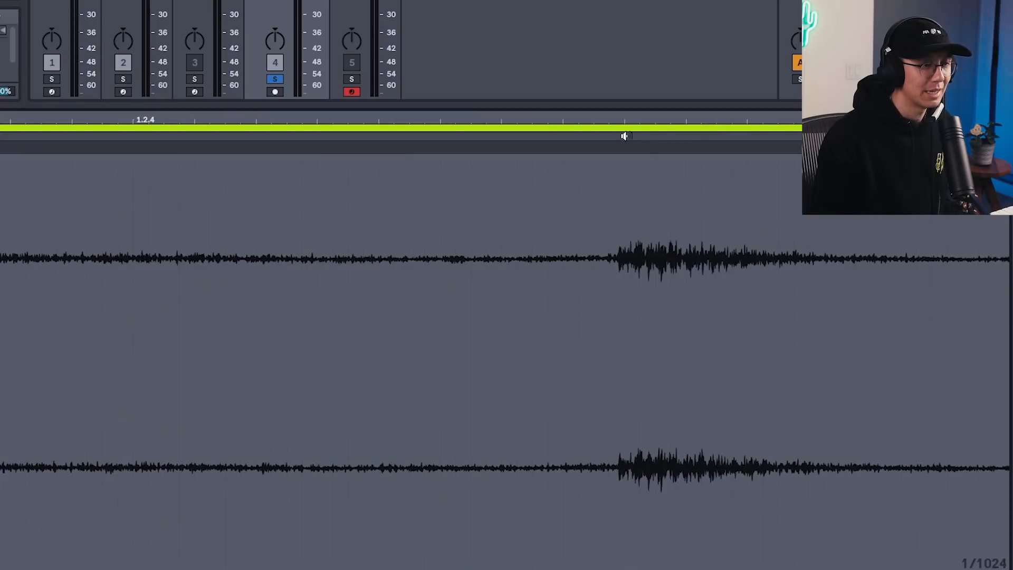
left_click_drag(600, 119, 596, 161)
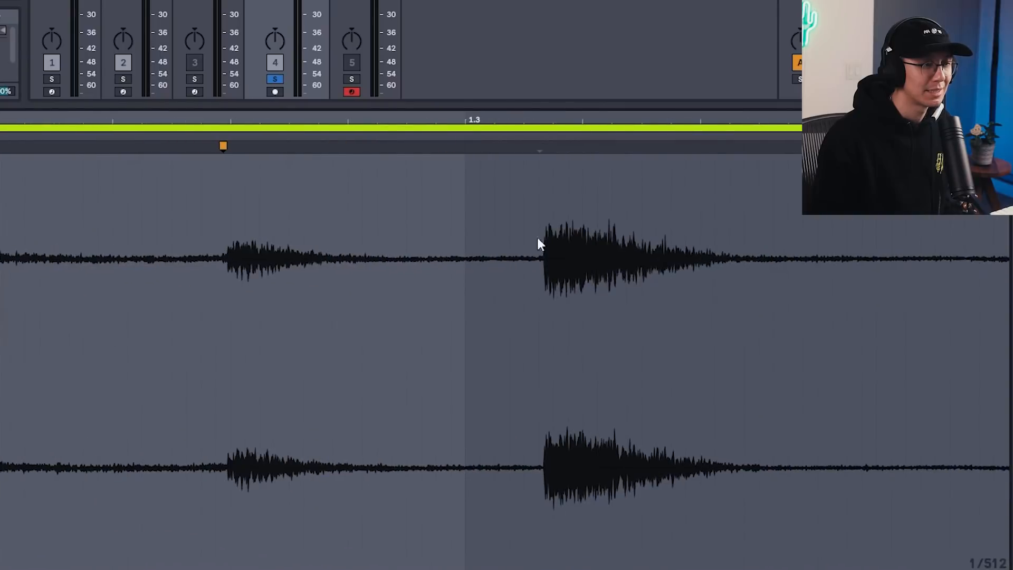
left_click_drag(543, 116, 669, 245)
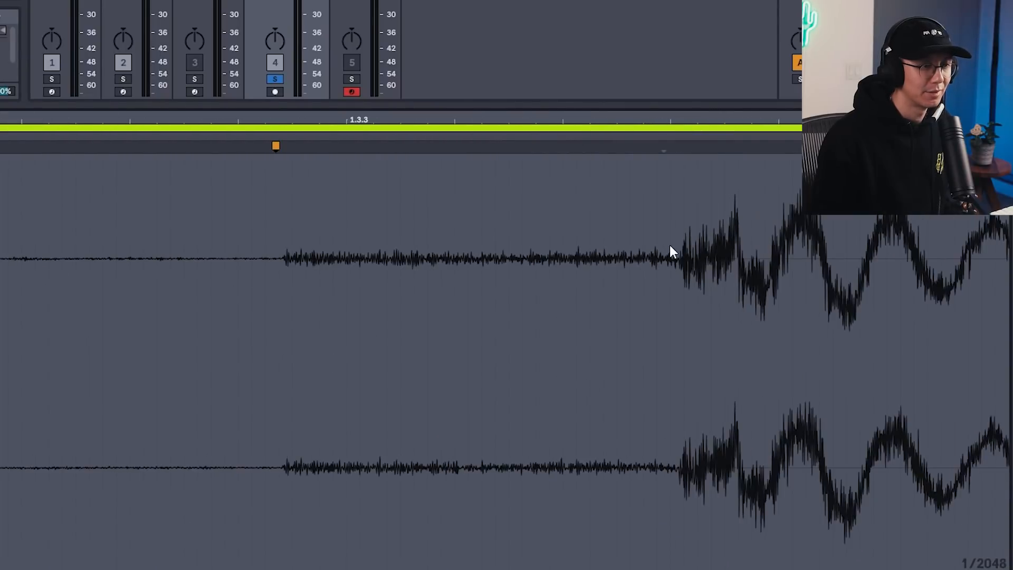
Add warp markers at the onsets of the kick after 1.3.3, the snare after 1.4 and the hit near 1.4.3, checking the clip's end
double_click(681, 149)
left_click_drag(680, 118, 254, 50)
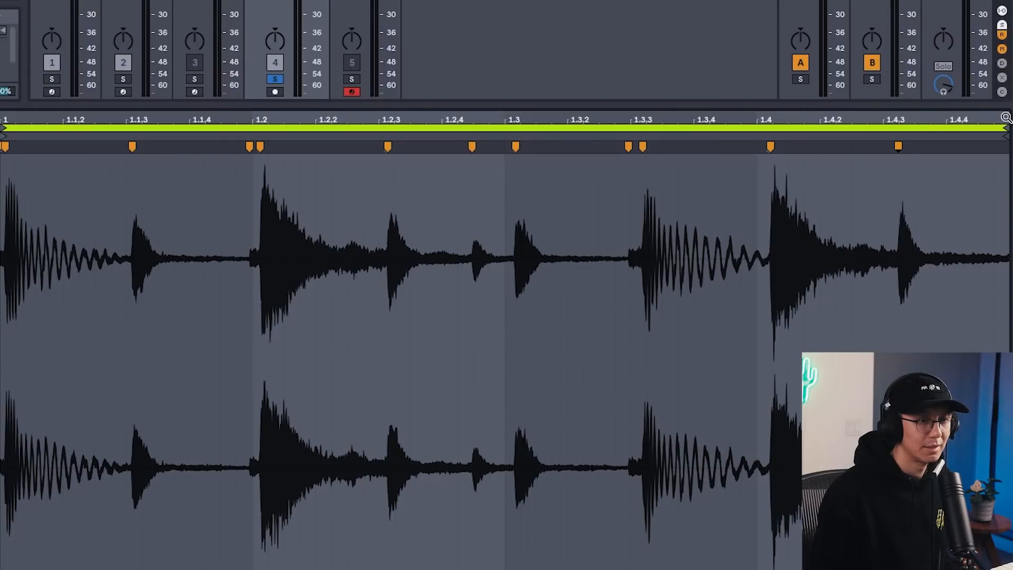
left_click_drag(1007, 127, 1007, 122)
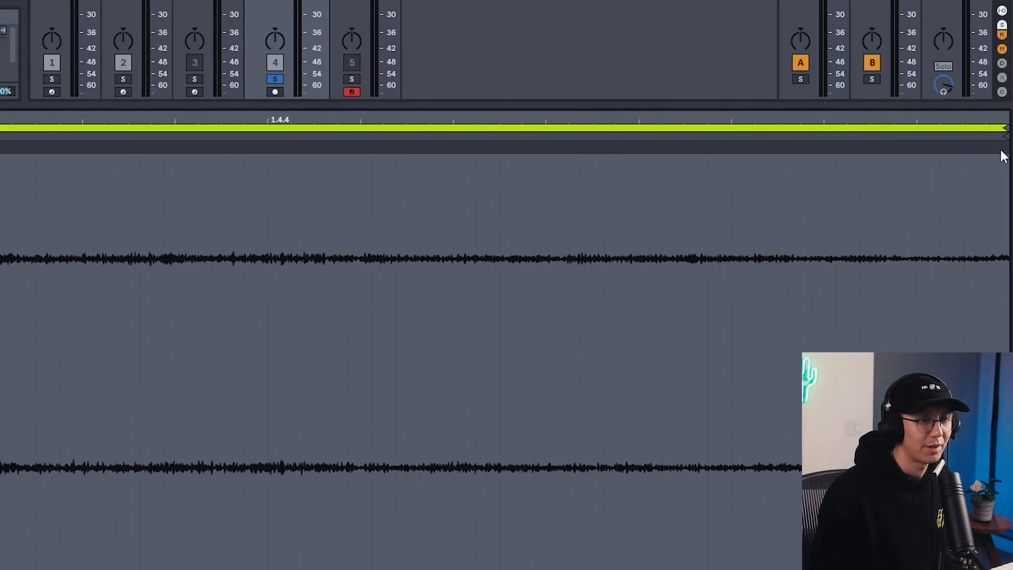
left_click_drag(1003, 118, 1002, 16)
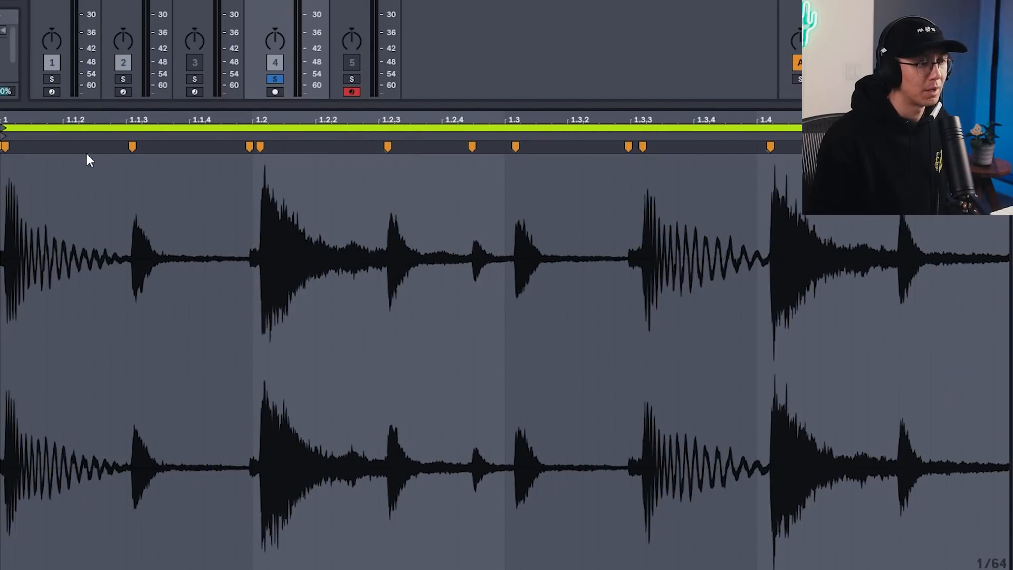
Slice the drum loop to a new MIDI track with one slice per warp marker
right_click(337, 199)
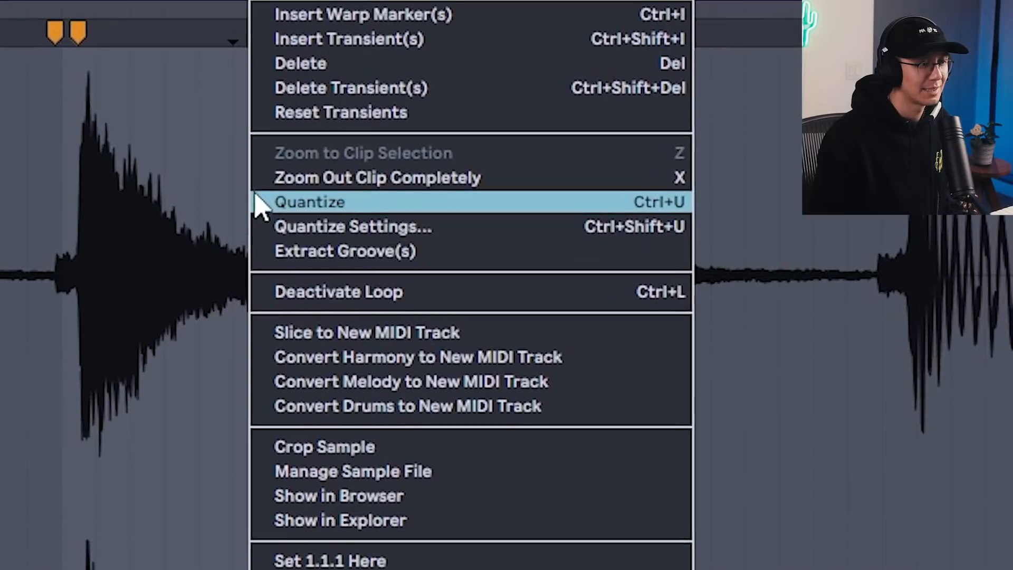
left_click(393, 334)
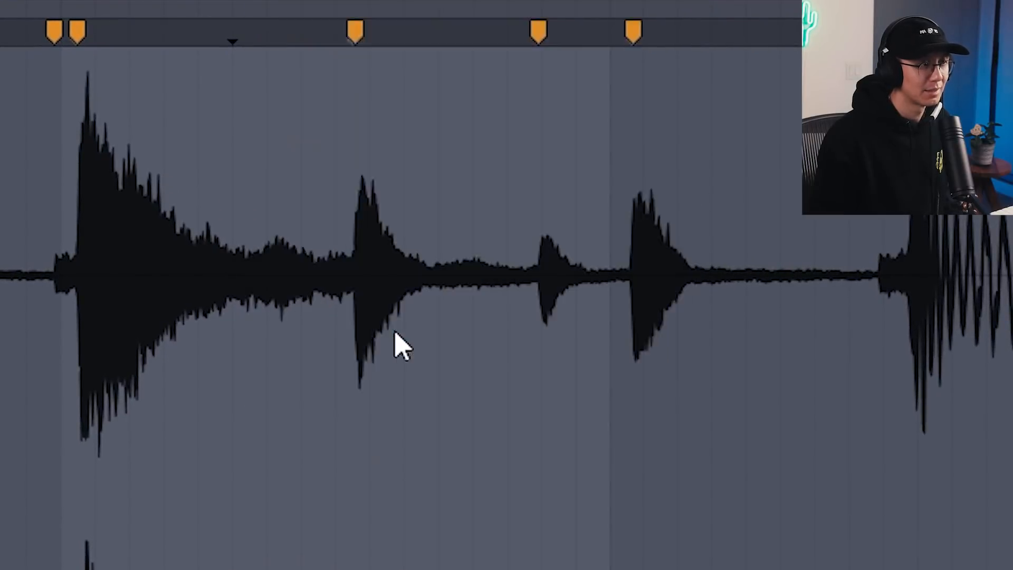
left_click(580, 194)
left_click(584, 188)
left_click(287, 468)
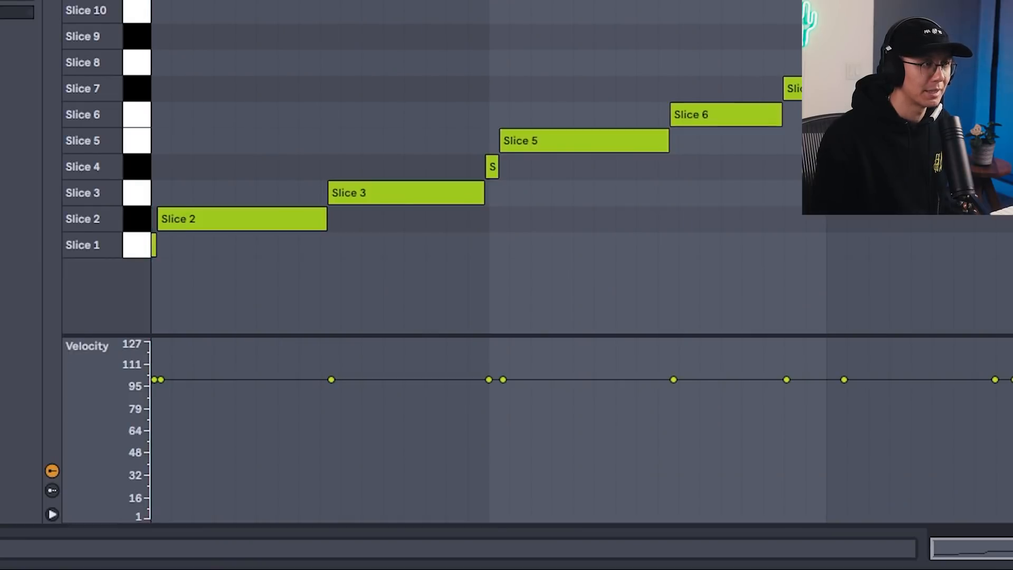
Play the sliced MIDI clip and extract its groove
key("space")
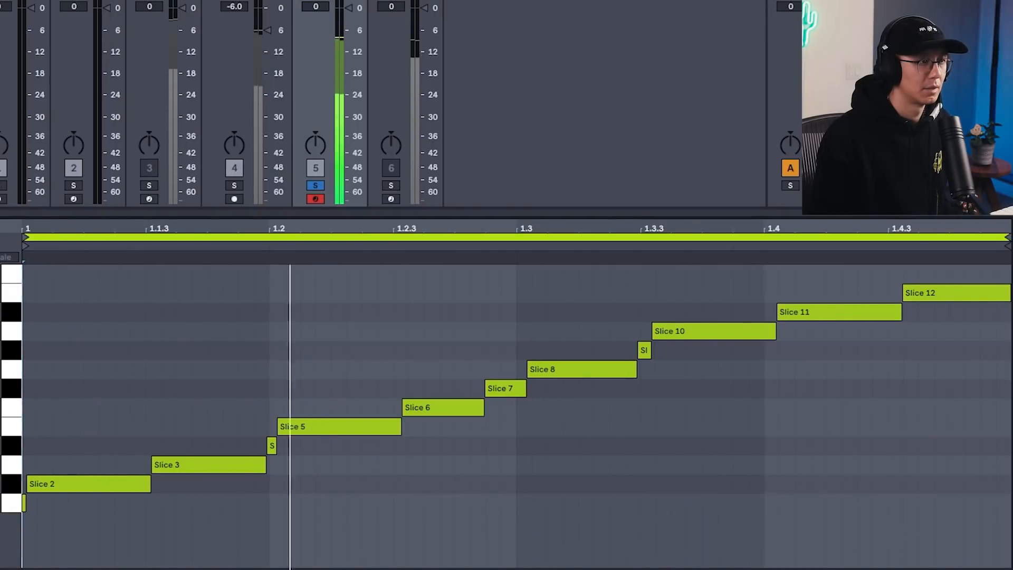
key("space")
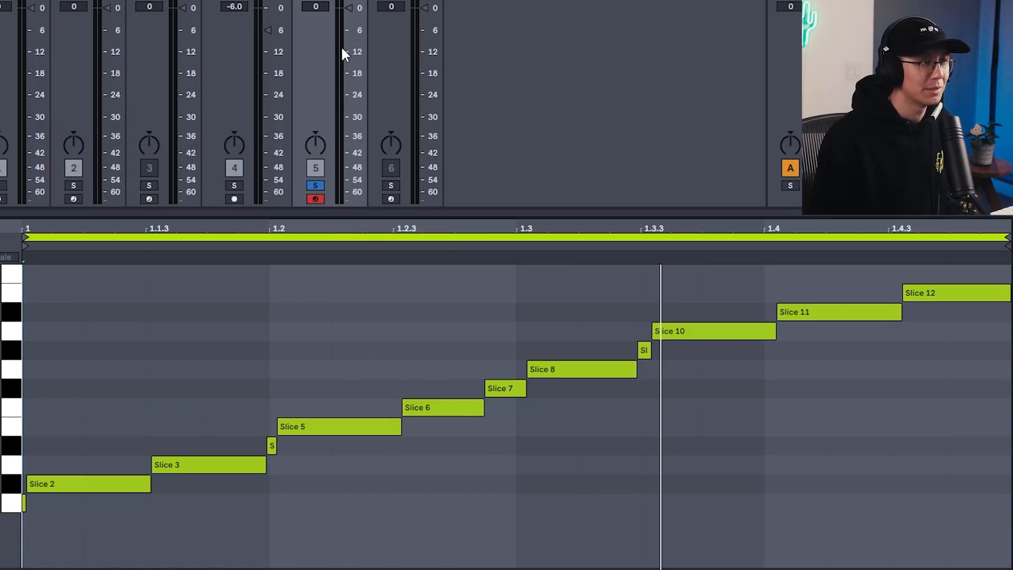
right_click(332, 1)
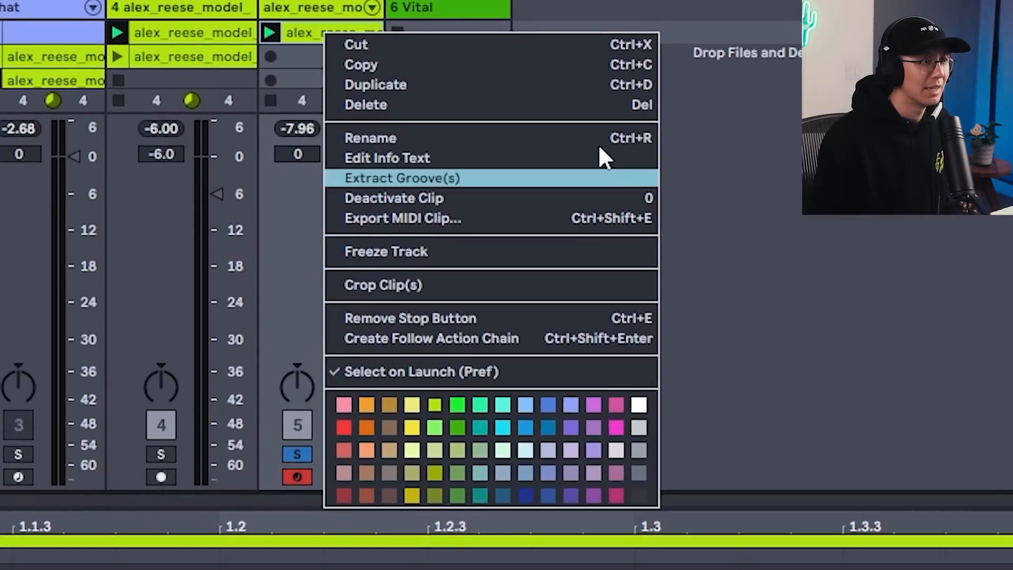
left_click(407, 177)
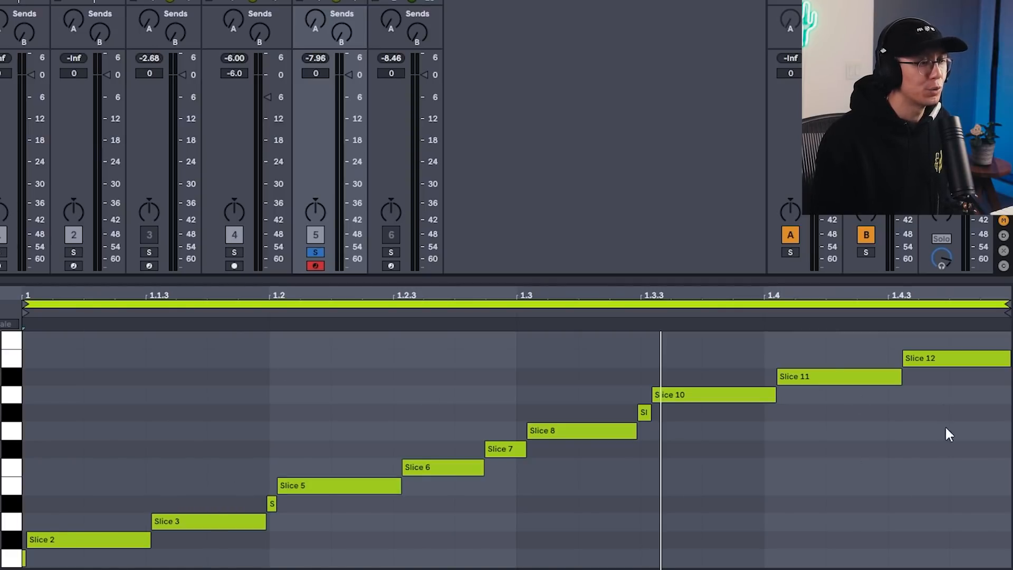
Audition the individual drum slices in ascending order from Slice 1 up to Slice 12
left_click(13, 557)
left_click(14, 558)
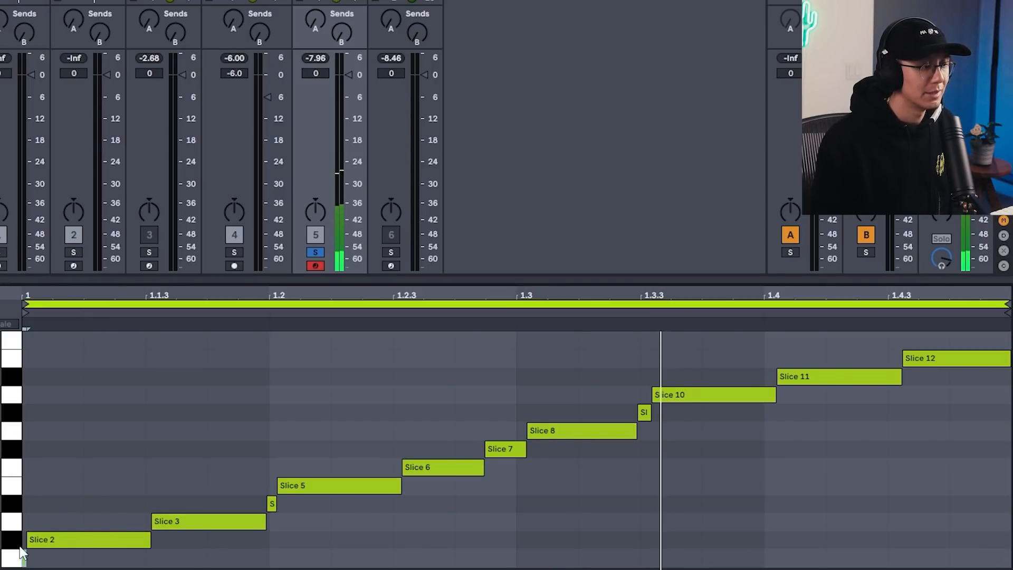
left_click(11, 538)
left_click(12, 523)
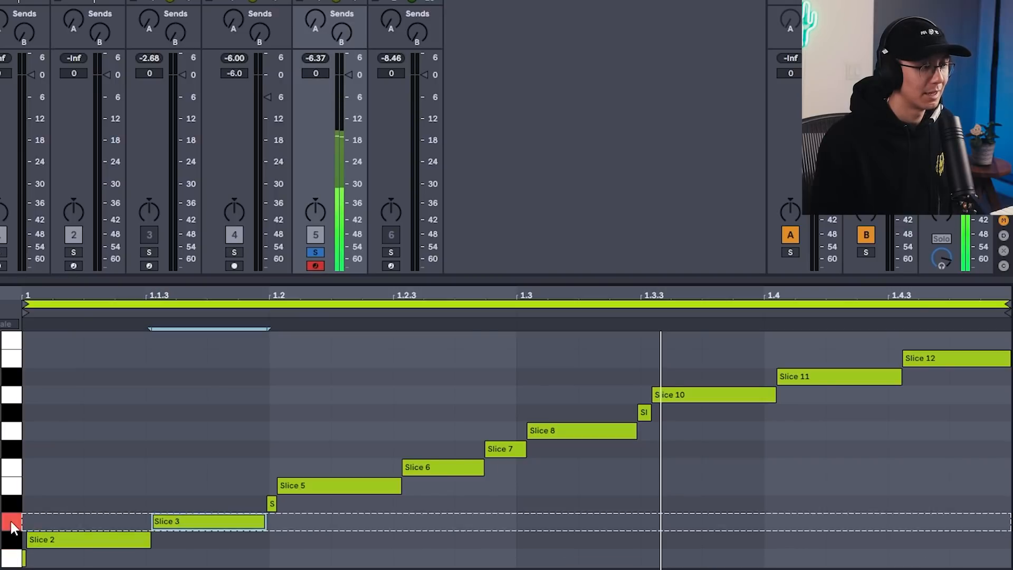
left_click(13, 504)
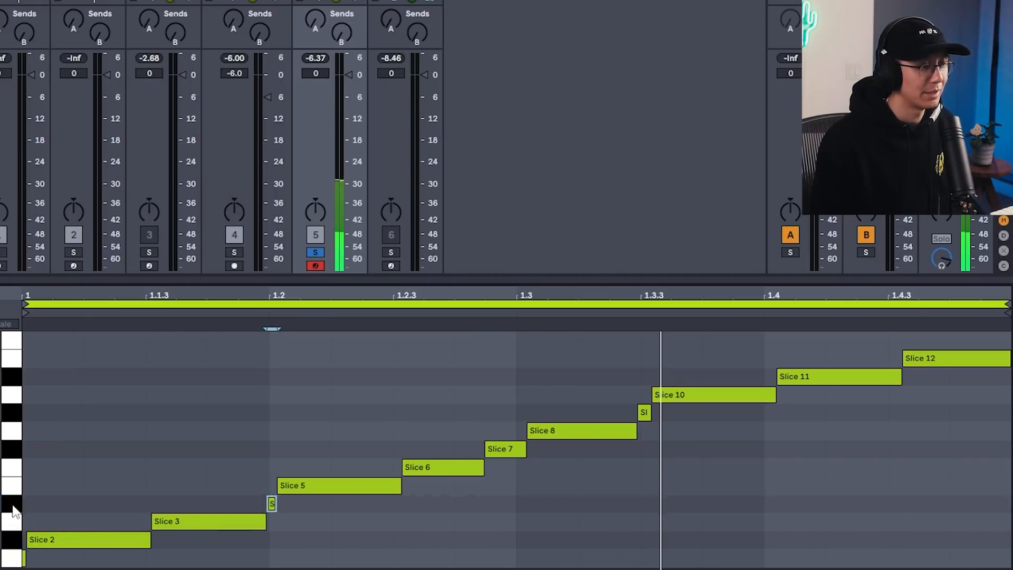
left_click(12, 485)
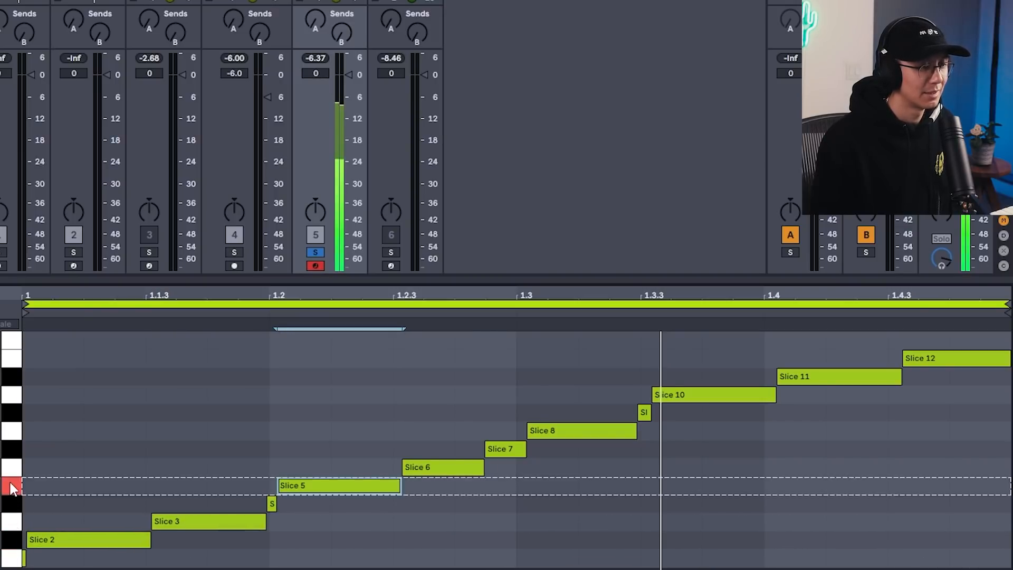
left_click(10, 466)
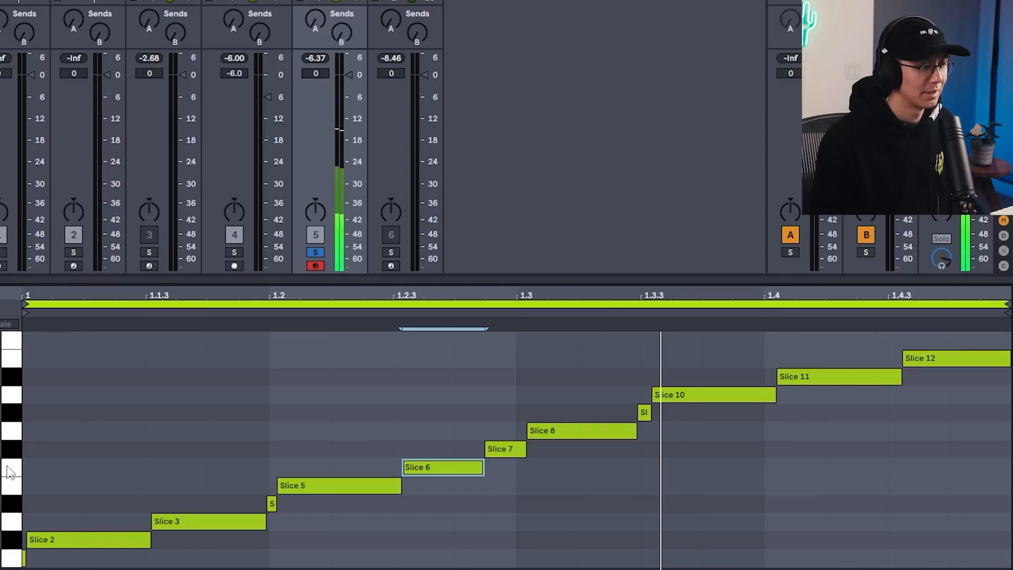
left_click(8, 449)
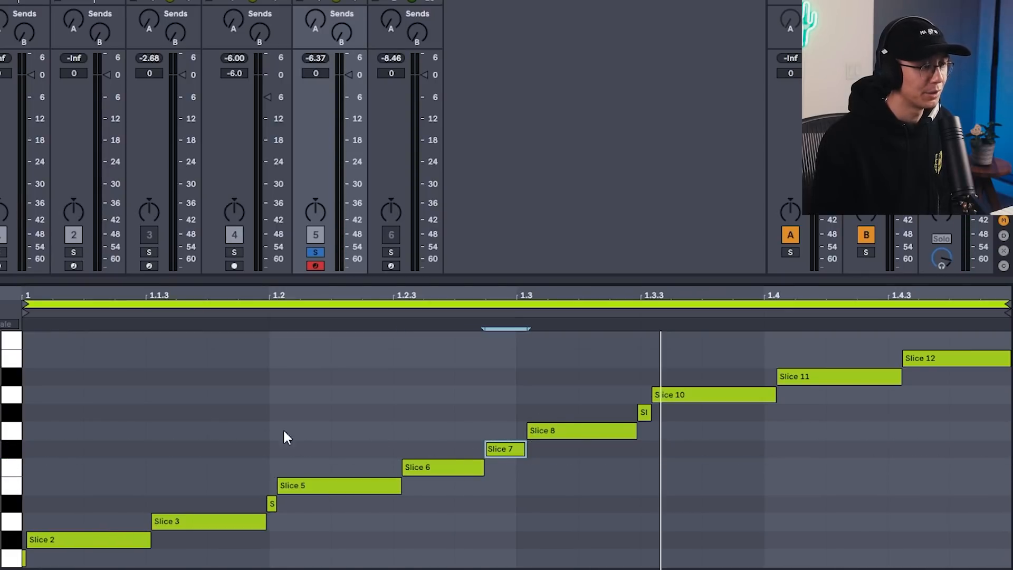
left_click(11, 430)
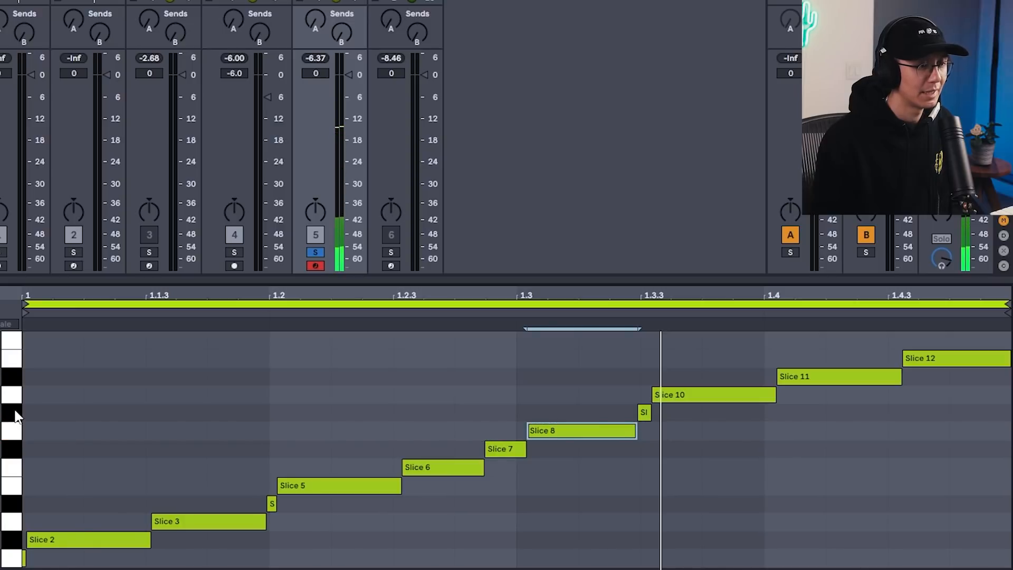
left_click(12, 395)
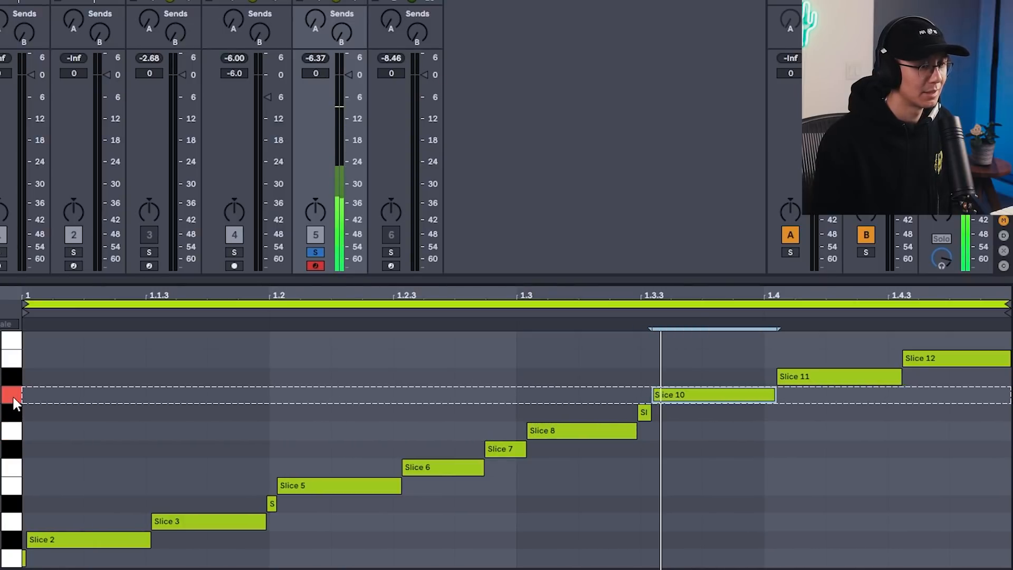
left_click(13, 372)
left_click(12, 359)
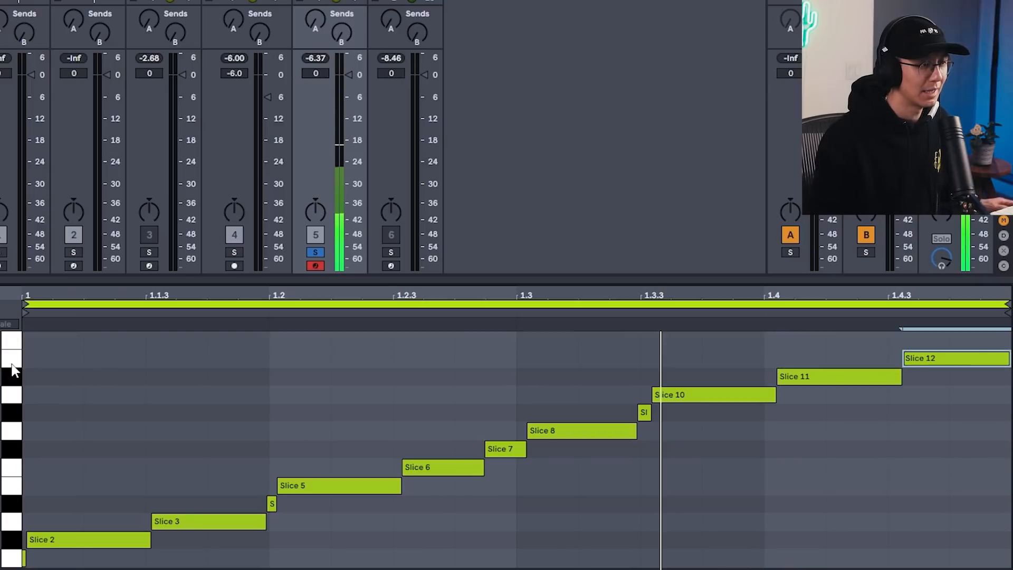
Play back the sliced MIDI clip several times to listen to the whole break
left_click(413, 293)
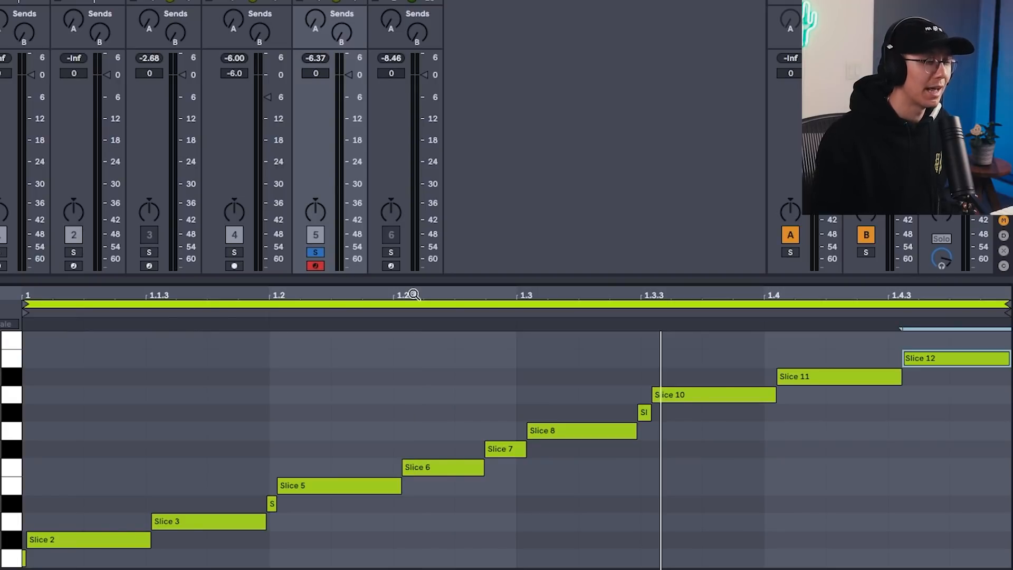
key("space")
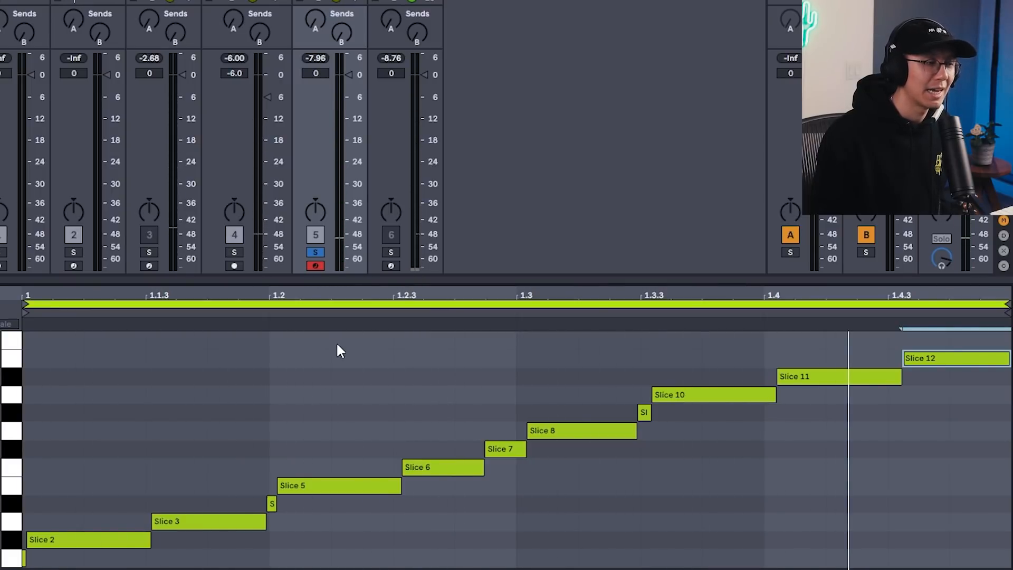
key("space")
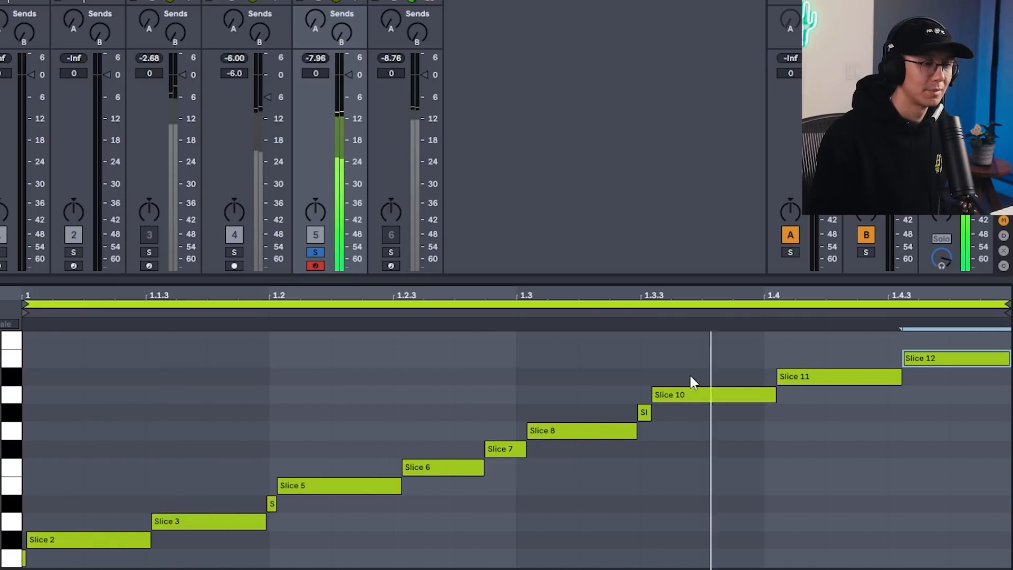
key("space")
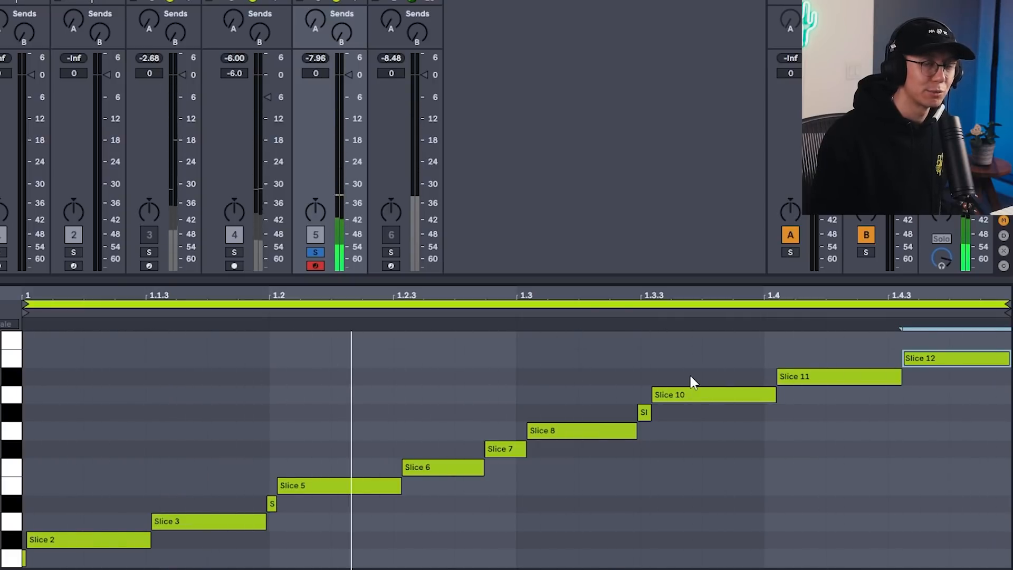
key("space")
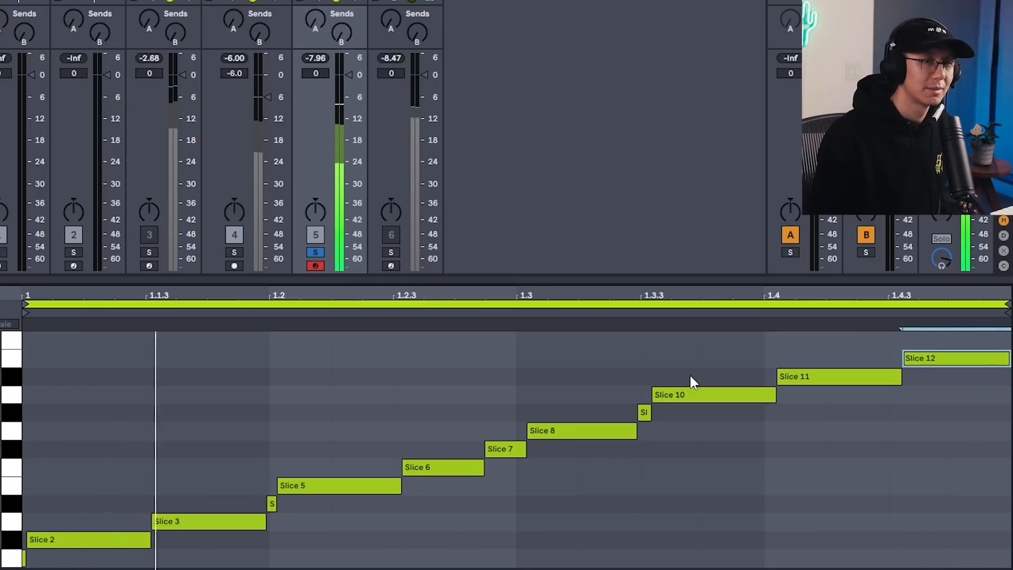
Start and stop playback of the sliced clip repeatedly to listen to its timing and swing
key("space")
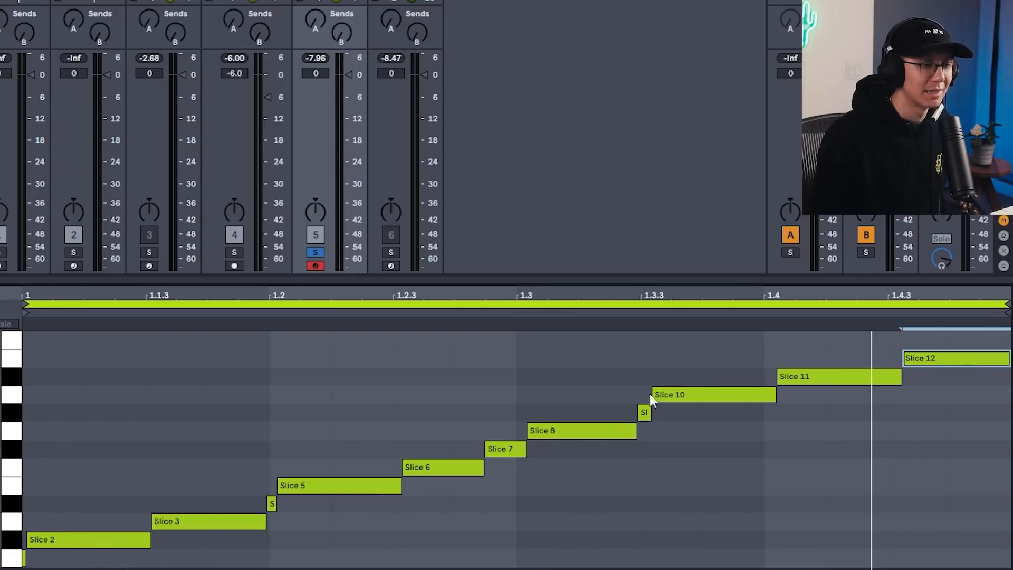
key("space")
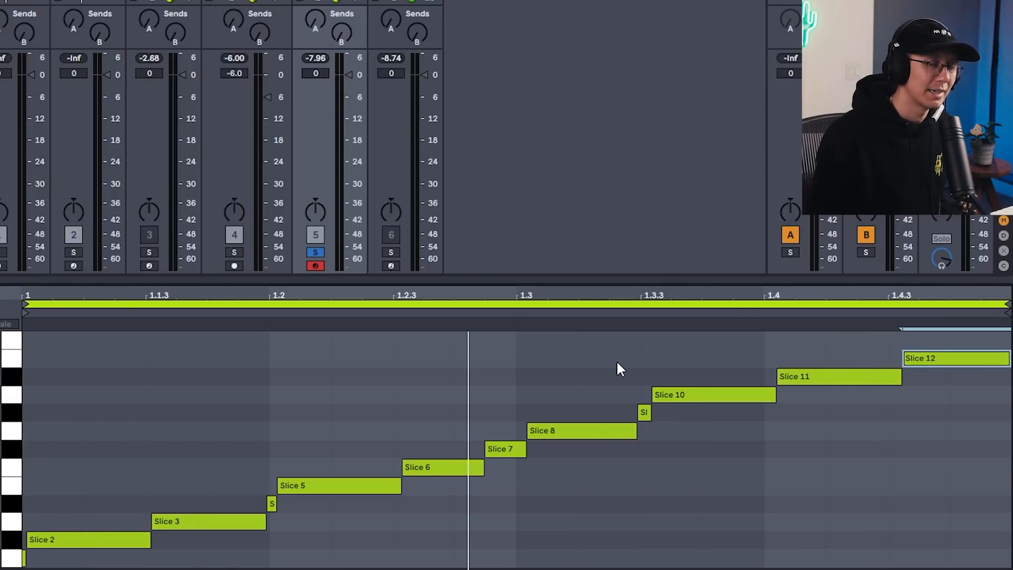
key("space")
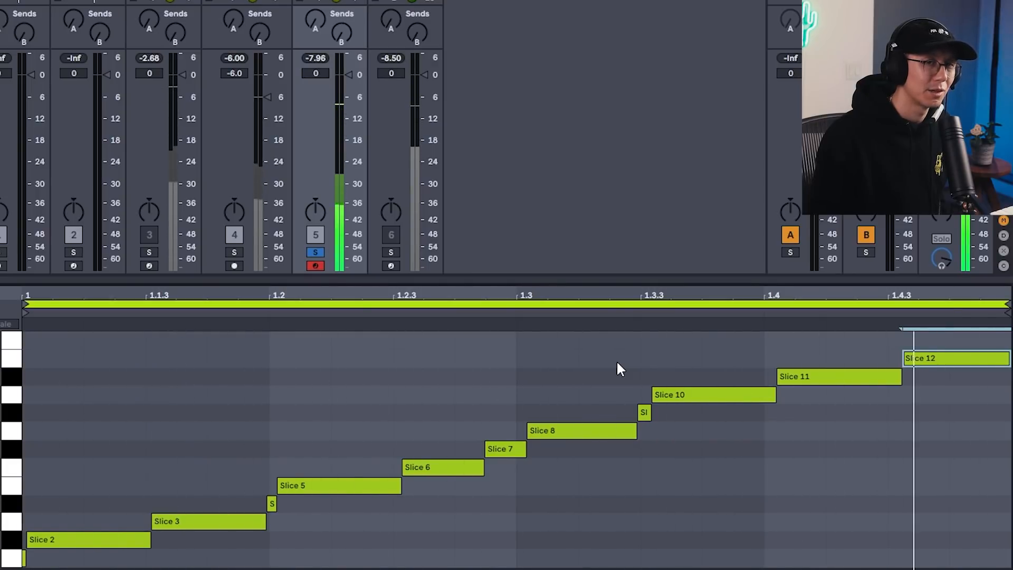
key("space")
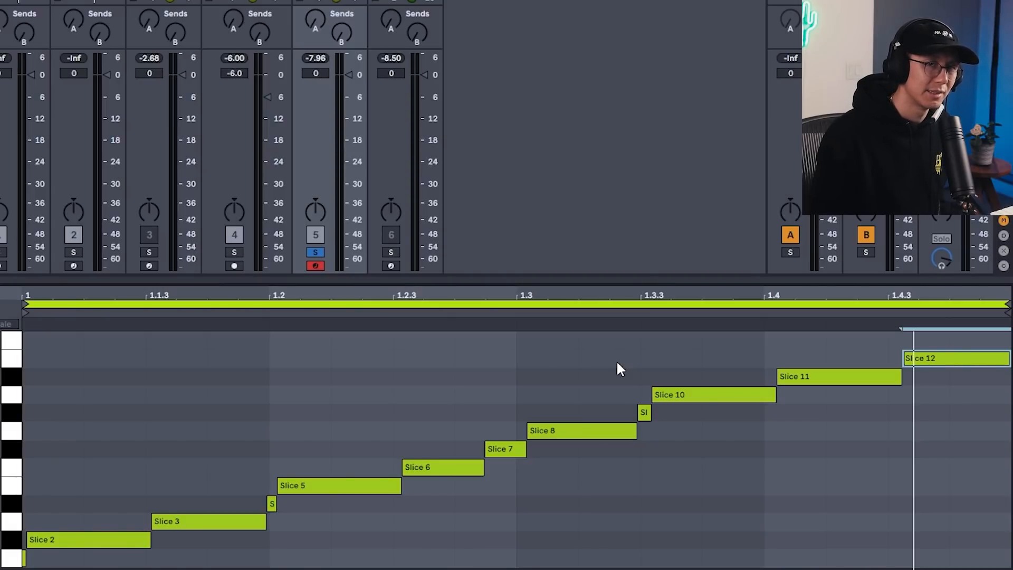
key("space")
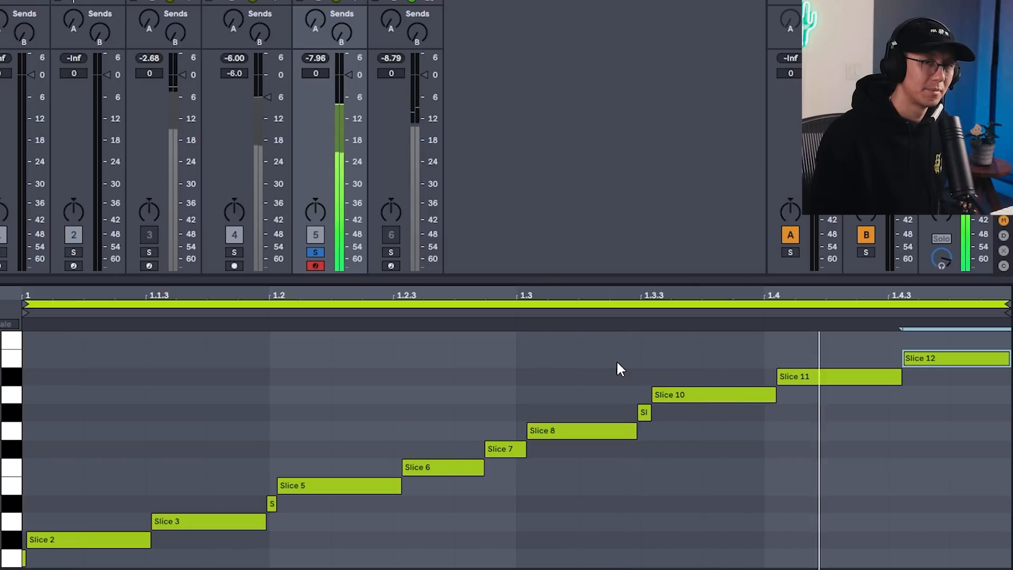
key("space")
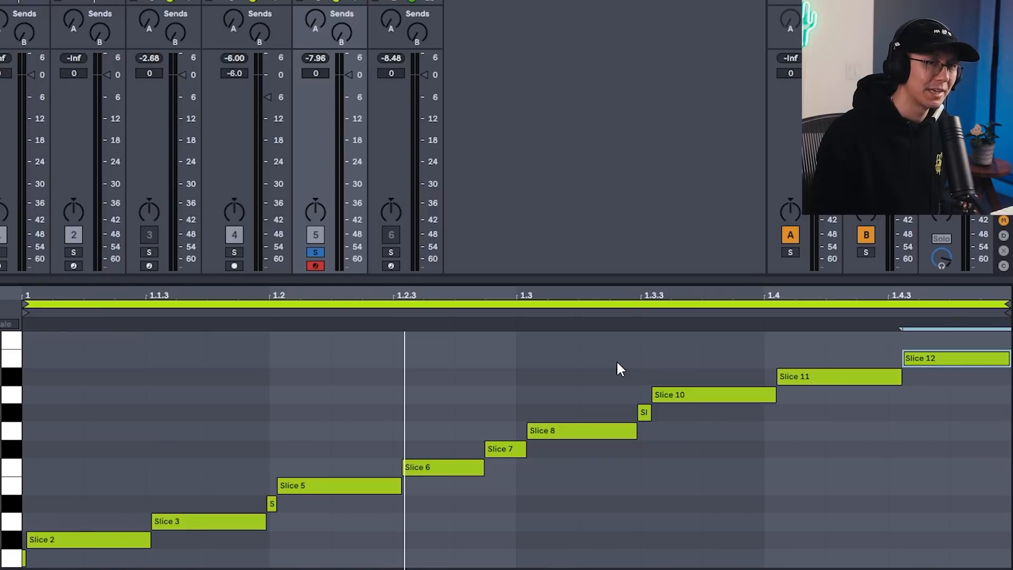
key("space")
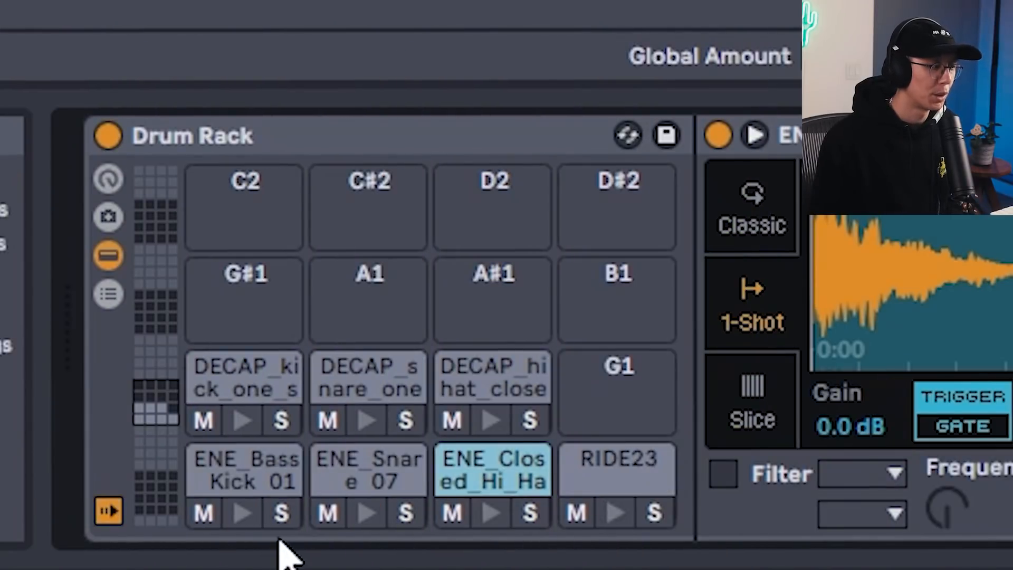
Audition the Drum Rack's ENE Bass Kick 01, ENE Snare 07, ENE Closed Hi Hat and RIDE23 pads
left_click(241, 512)
left_click(244, 513)
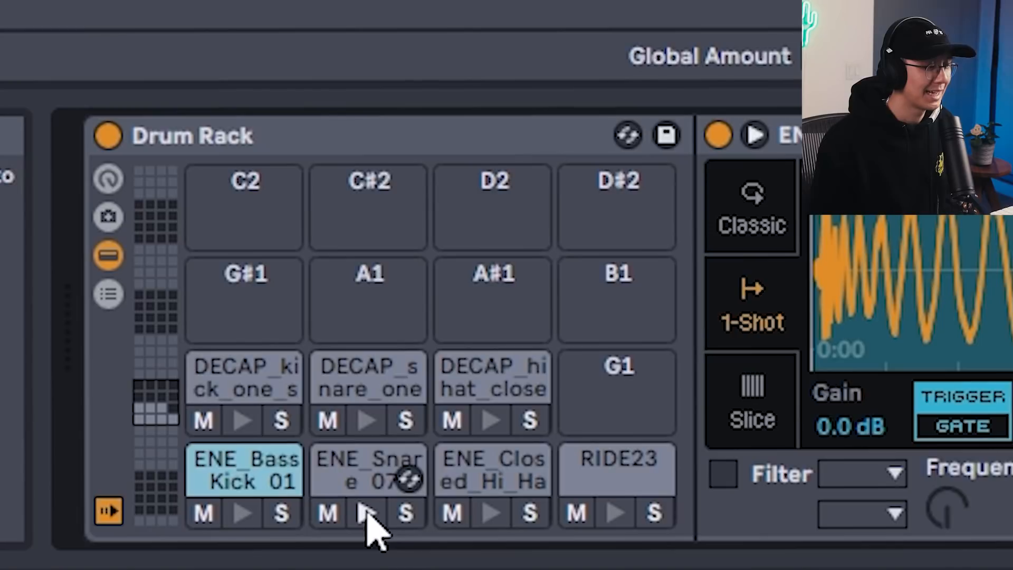
left_click(242, 512)
left_click(369, 481)
left_click(368, 511)
left_click(488, 510)
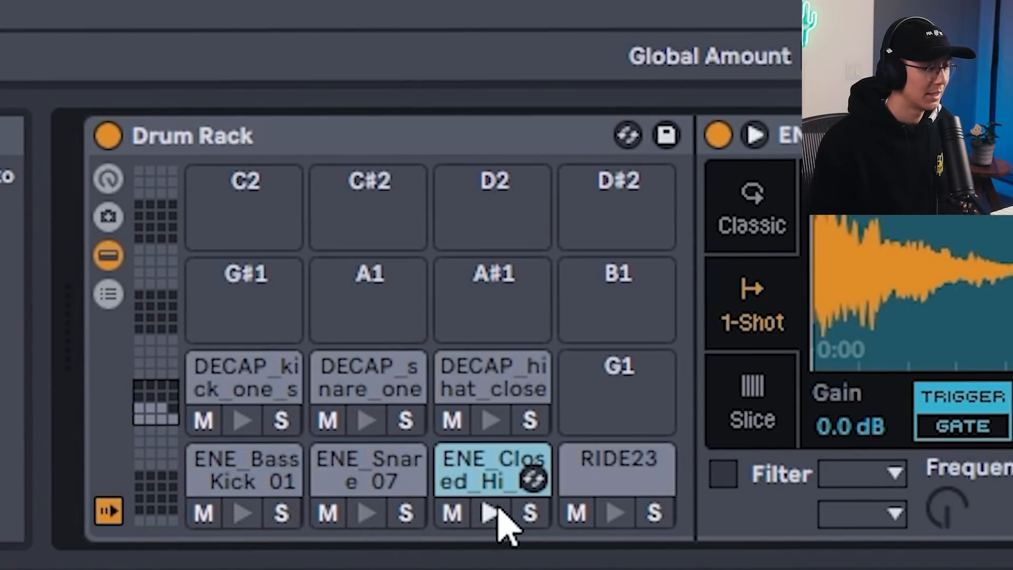
left_click(614, 511)
left_click(610, 513)
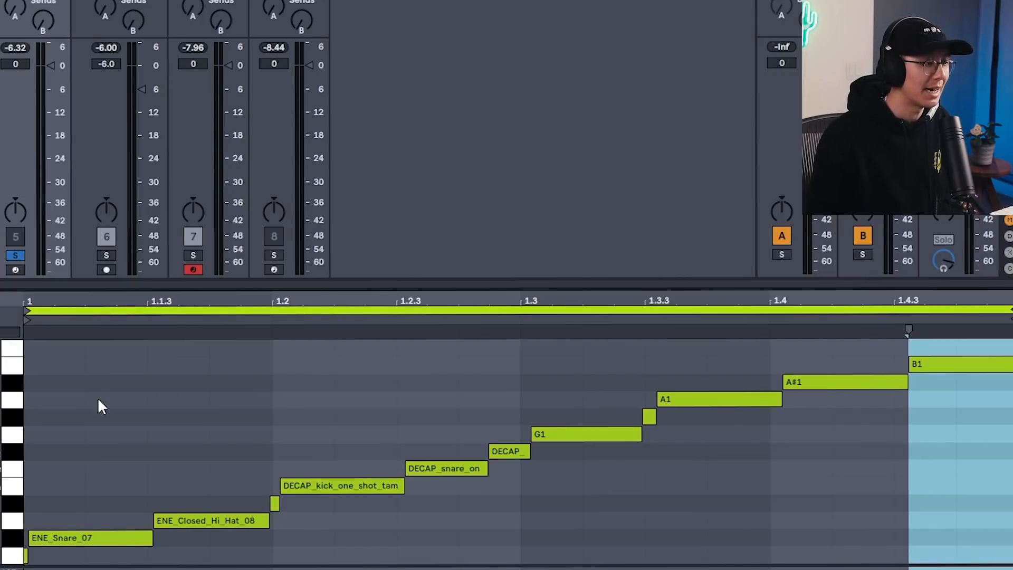
Move the short notes at beats 1 and 1.2 onto the ENE_Closed_Hi_Hat_08 row
left_click(17, 520)
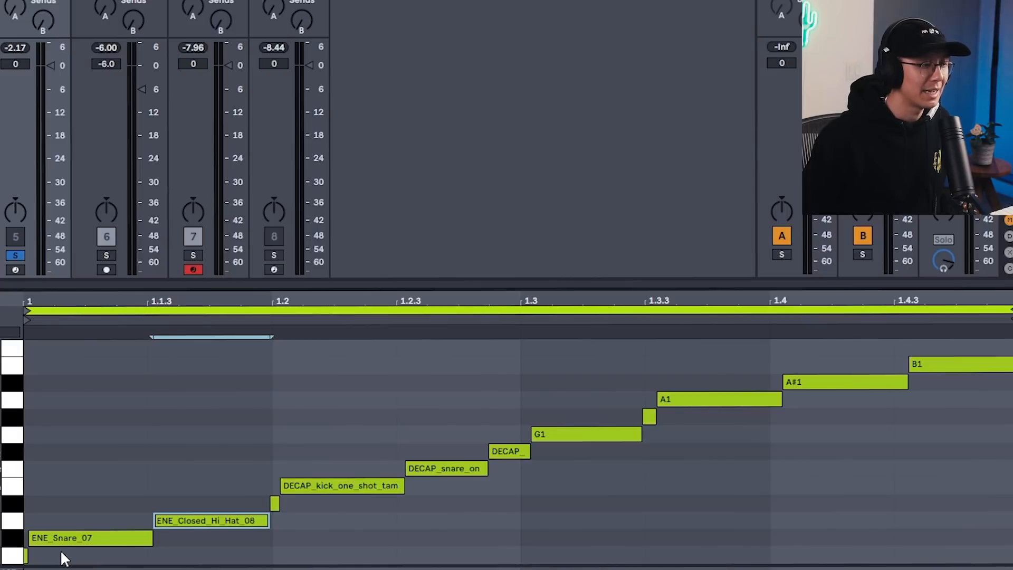
left_click(25, 555)
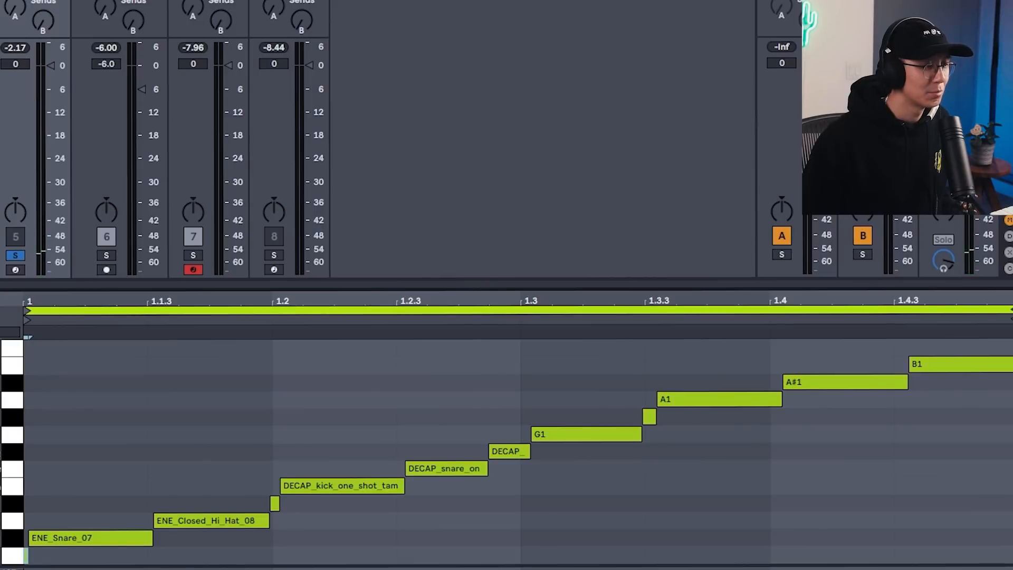
left_click(235, 517)
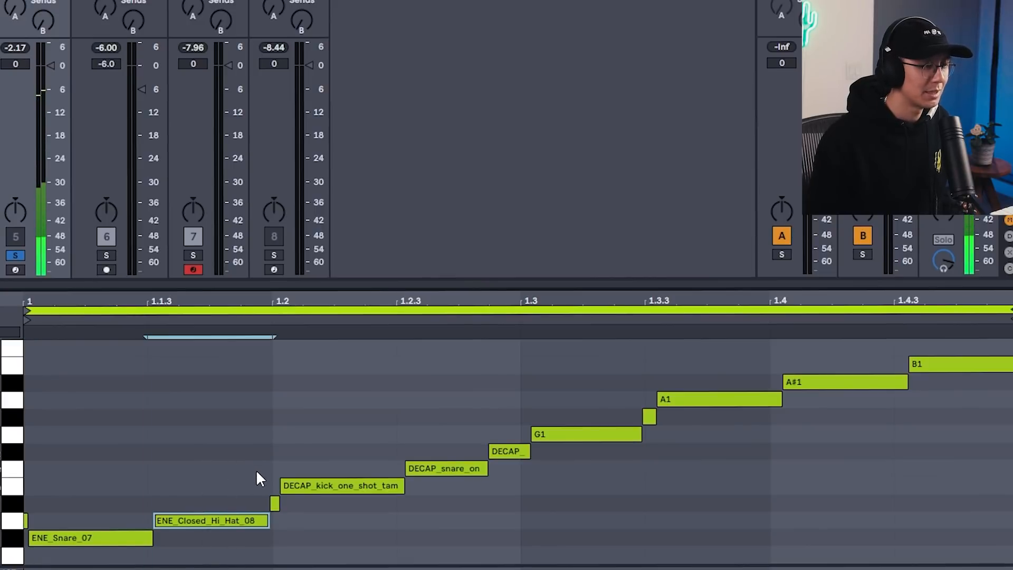
left_click(275, 503)
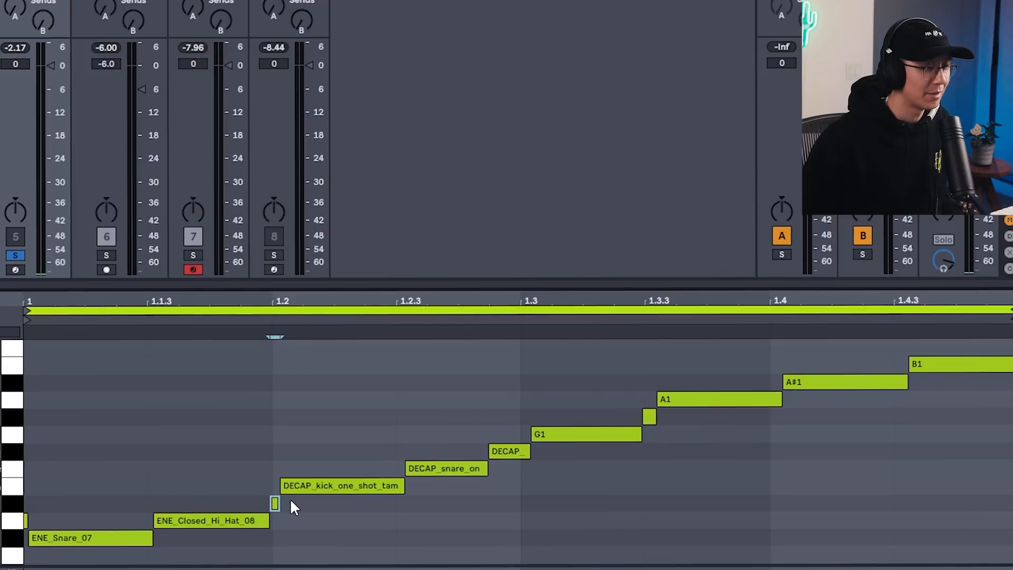
key("Down")
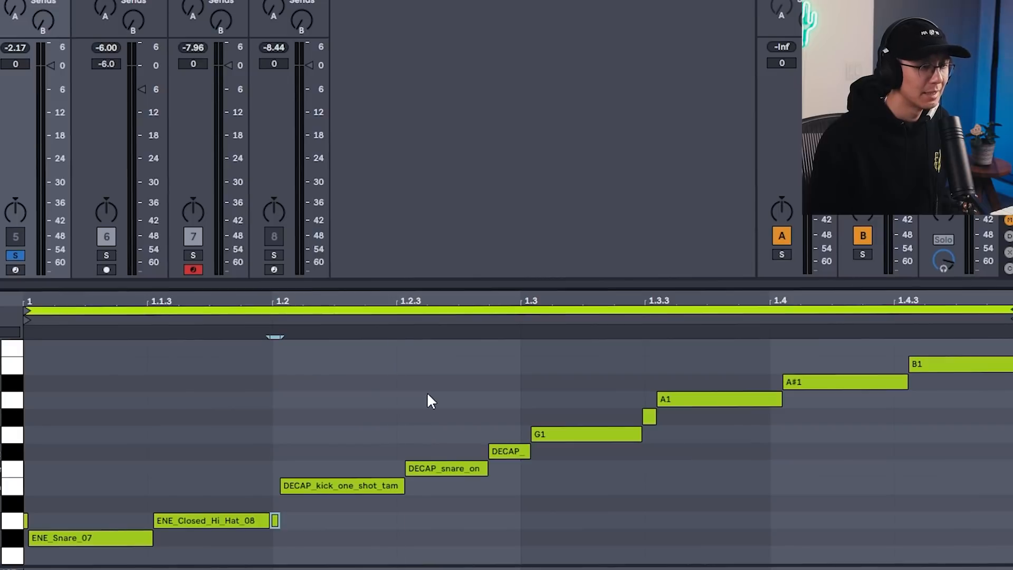
Transpose the note at 1.2.3 and the short note just before 1.3 down to the closed hi-hat row
left_click(444, 473)
key("Down")
key("Down")
key("Down")
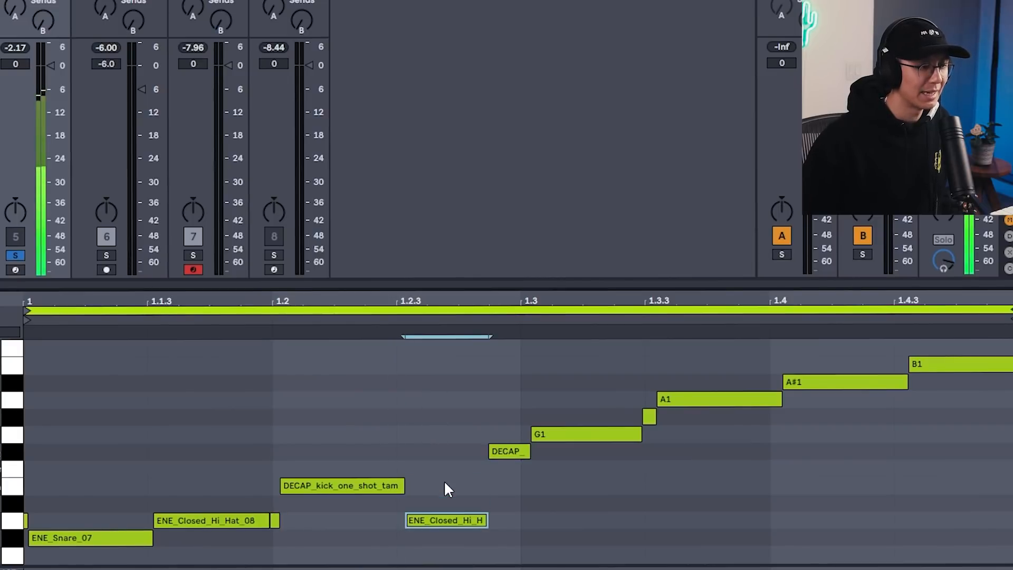
left_click(509, 451)
key("Down")
key("Down")
key("Down")
key("Down")
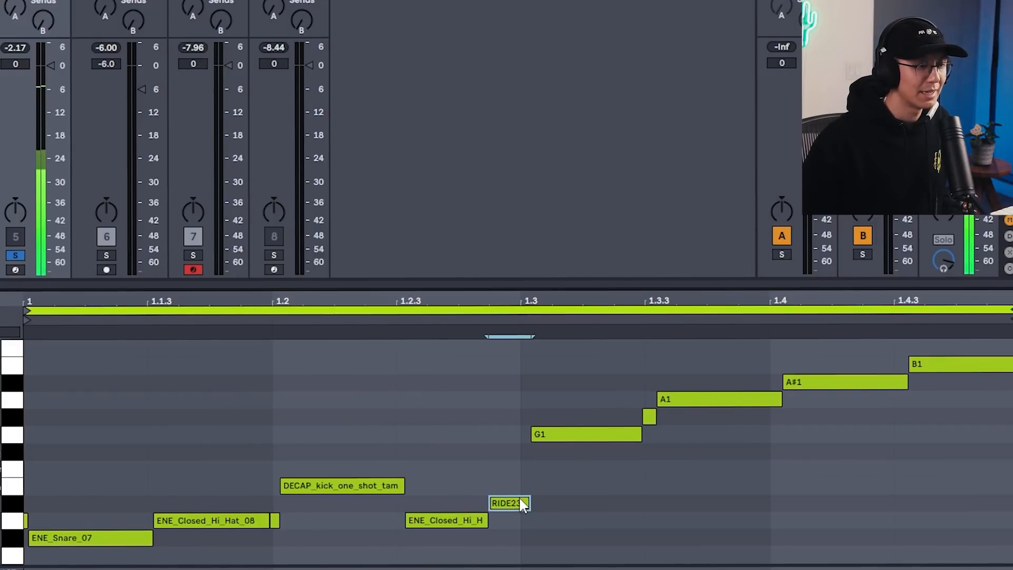
Transpose the G1 note at beat 1.3 and the short note just before 1.3.3 down to the closed hi-hat row
left_click(577, 434)
key("Down")
key("Down")
key("Down")
key("Down")
key("Down")
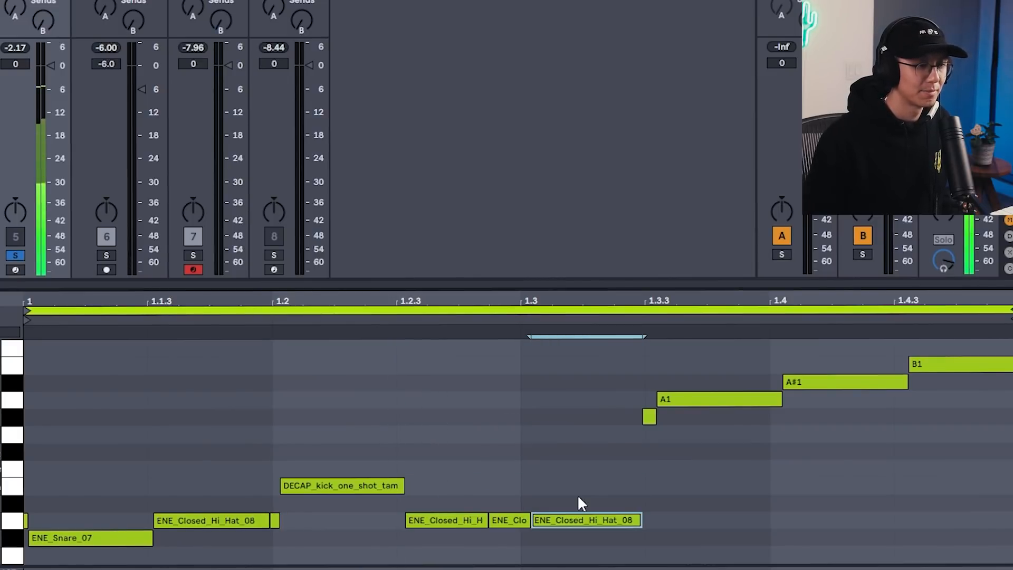
left_click_drag(599, 420, 769, 459)
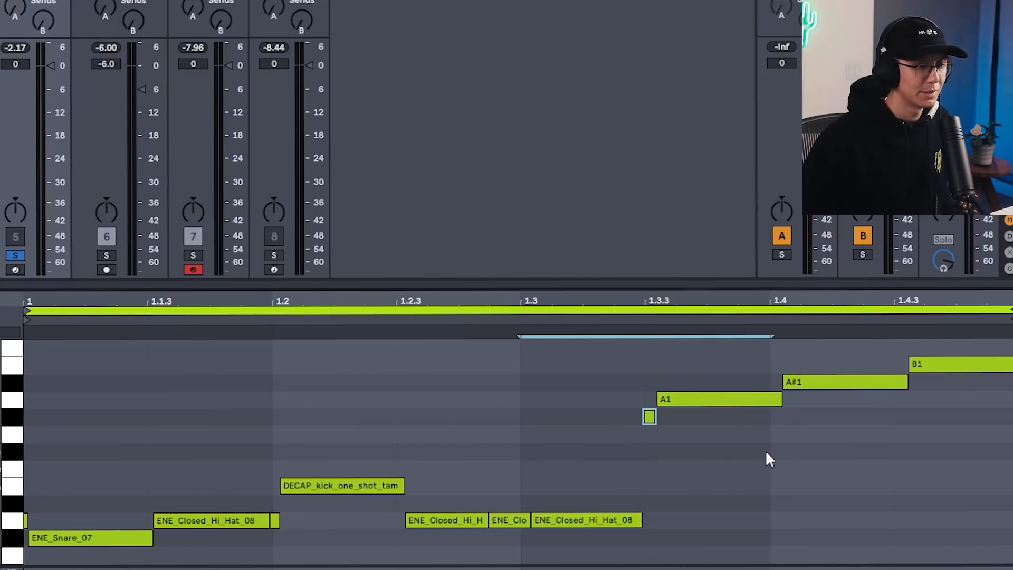
key("Down")
key("Down")
key("Down")
key("Down")
key("Down")
key("Down")
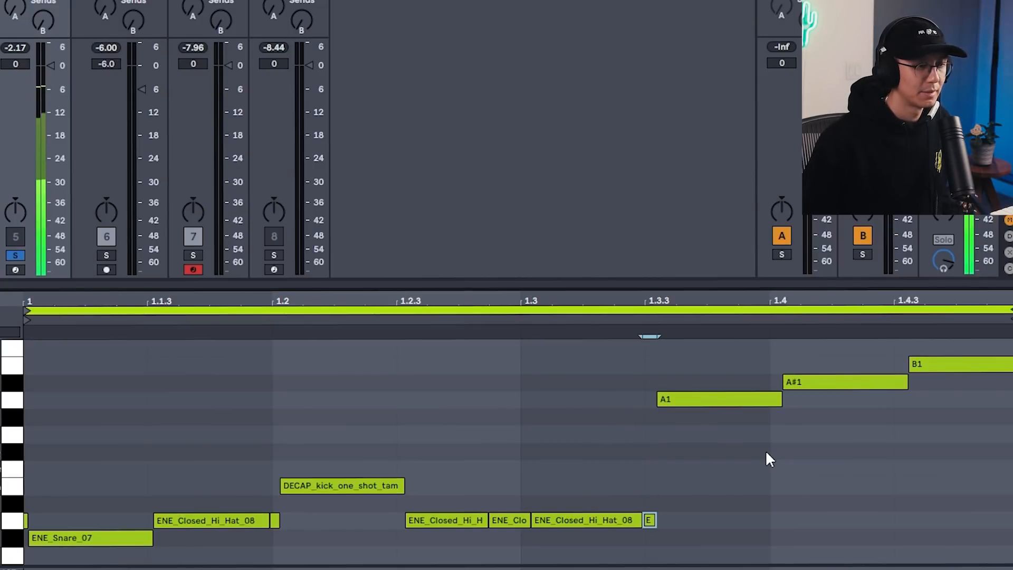
Transpose the last note of the clip, the B1 note after 1.4.3, down to the closed hi-hat row
left_click(712, 393)
left_click_drag(708, 356, 752, 398)
left_click_drag(796, 363, 862, 392)
left_click_drag(933, 385, 968, 348)
key("Down")
key("Down")
key("Down")
key("Down")
key("Down")
key("Down")
key("Down")
key("Down")
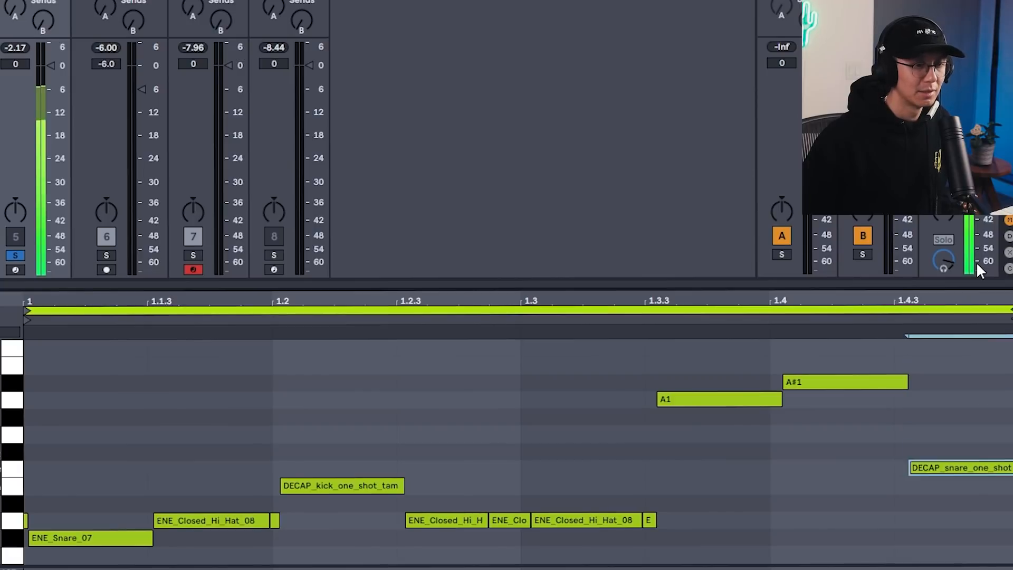
key("Down")
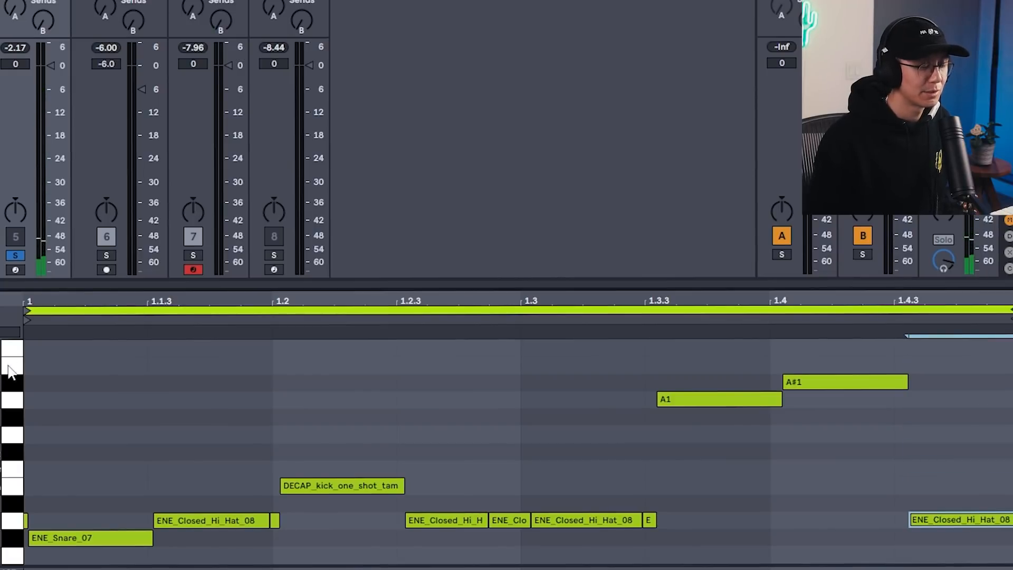
Move the long note at beat 1 to ENE_Bass_Kick_01 and the long note at beat 1.2 to ENE_Snare_07
left_click_drag(107, 439, 99, 564)
key("Down")
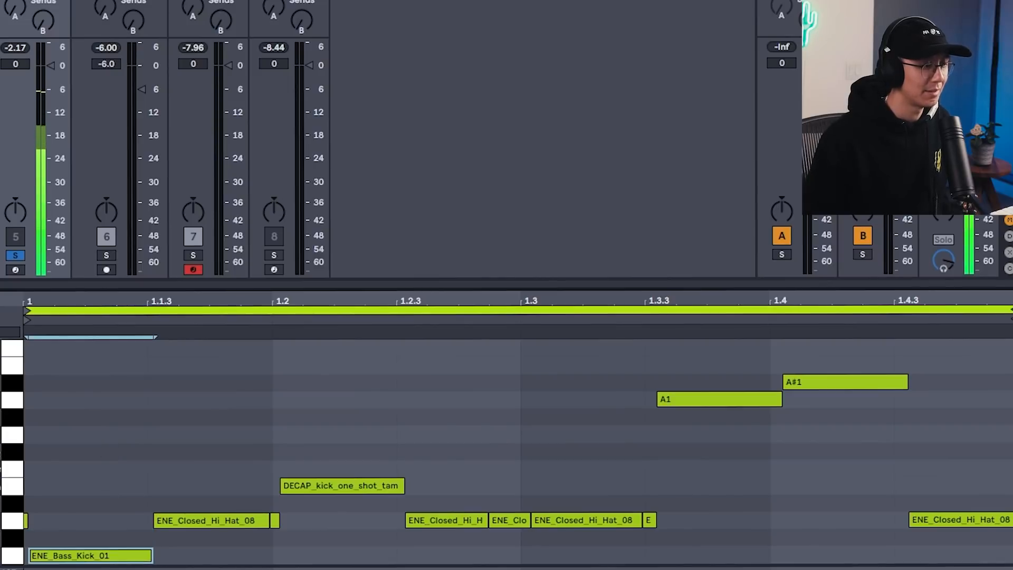
left_click_drag(284, 462, 328, 530)
key("Down")
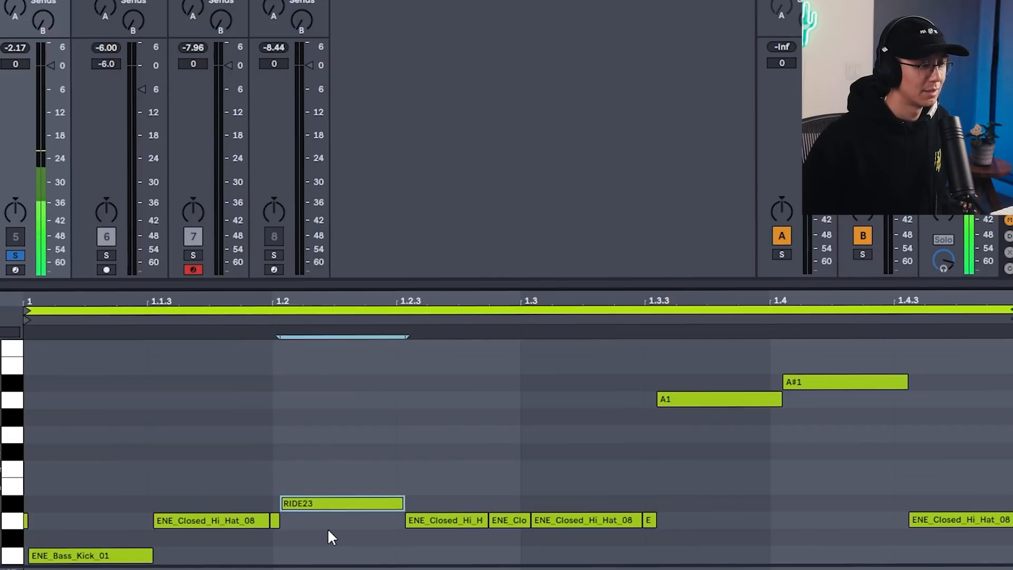
key("Down")
key("Down")
Transpose the A1 note at 1.3.3 down to the ENE_Bass_Kick_01 row
left_click(696, 400)
key("Down")
key("Down")
key("Down")
key("Down")
key("Down")
key("Down")
key("Down")
key("Down")
key("Down")
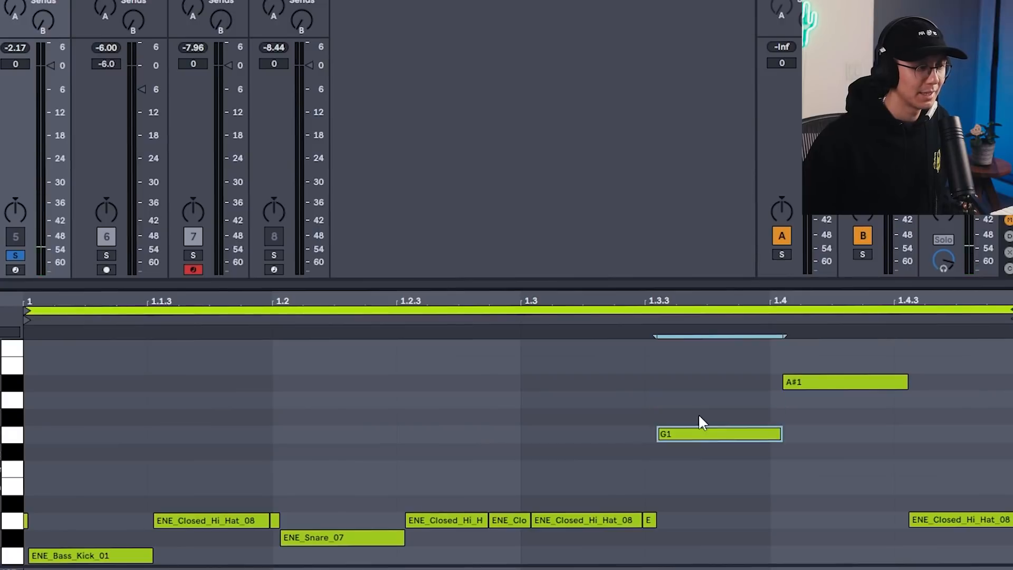
Transpose the A#1 note at beat 1.4 down to the ENE_Snare_07 row and clear the selection
left_click_drag(753, 350, 893, 454)
key("Down")
key("Down")
key("Down")
key("Down")
key("Down")
key("Down")
key("Down")
key("Down")
key("Down")
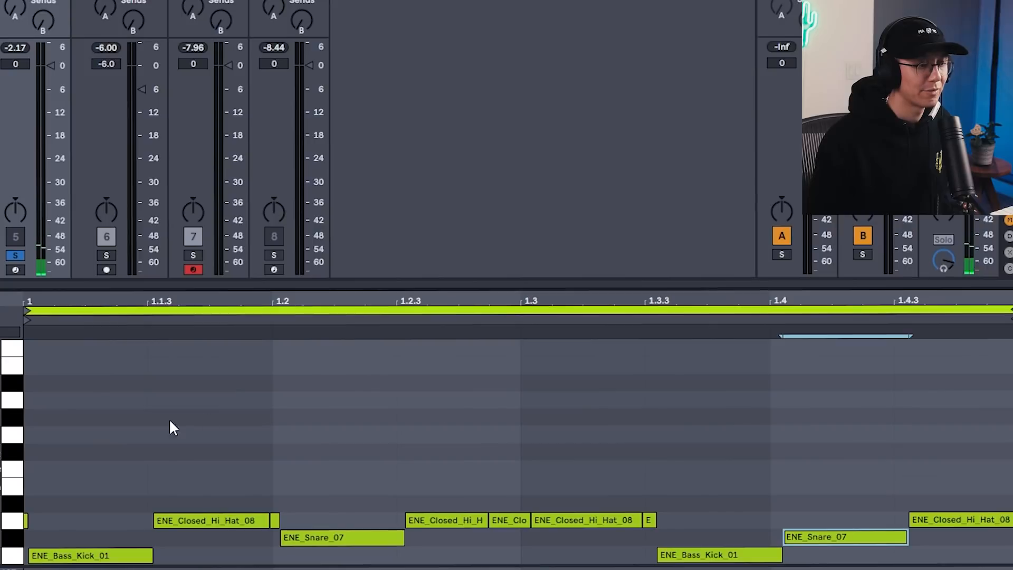
left_click(195, 363)
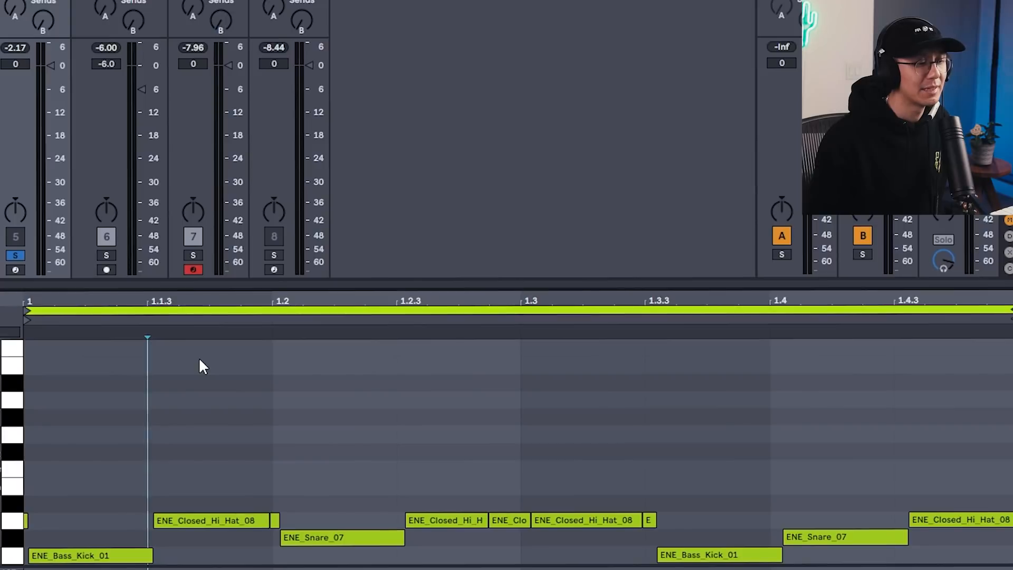
Play the remapped beat and lengthen the short hi-hat notes at beats 1, 1.2 and 1.3.3 up to the following hits
key("space")
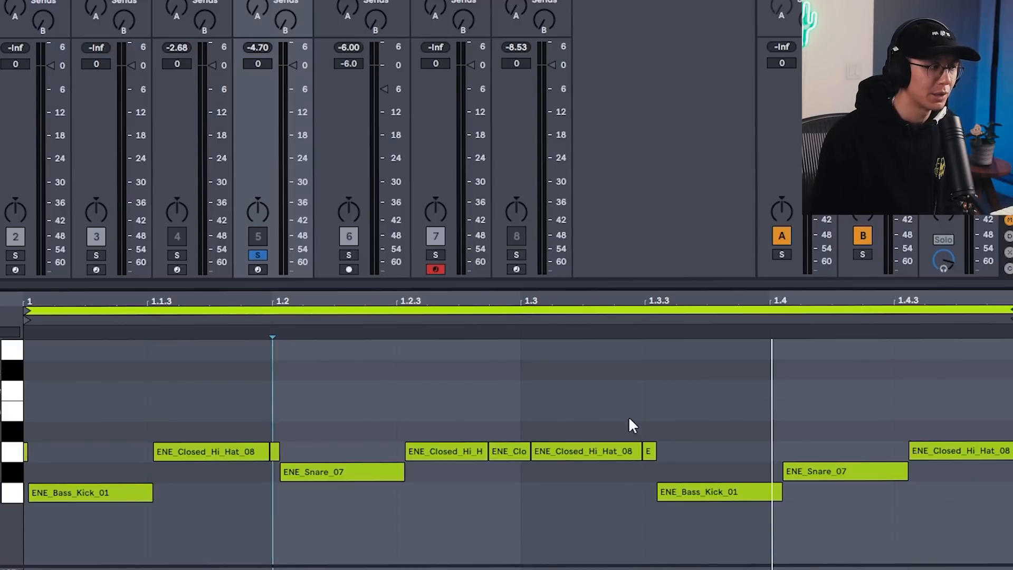
key("ctrl+a")
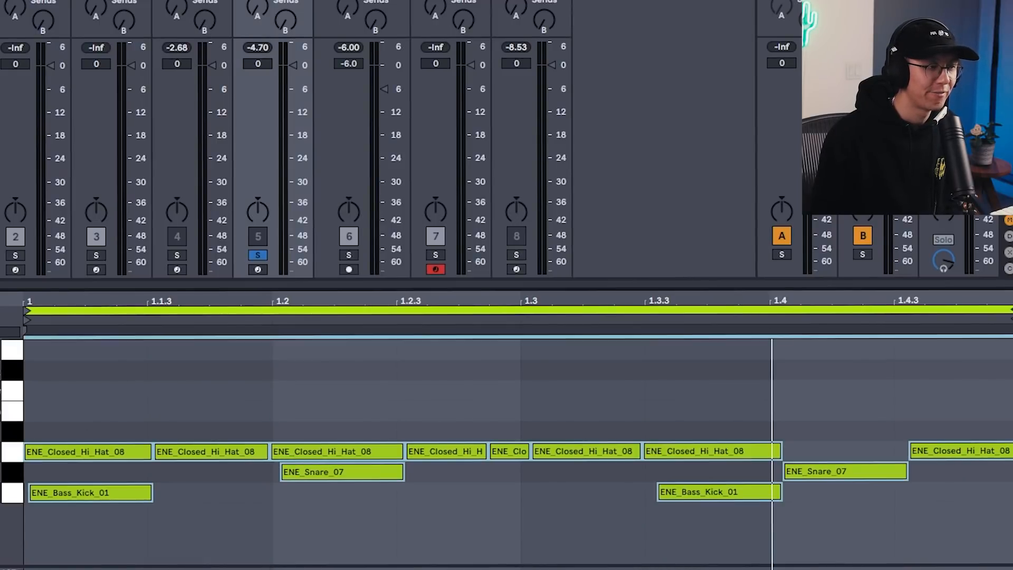
left_click(730, 386)
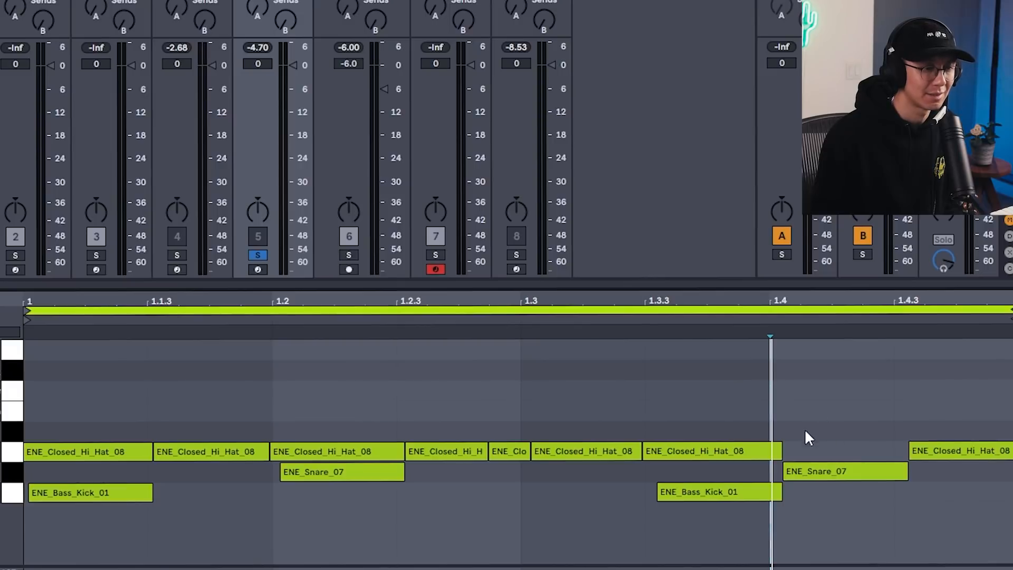
Copy the snare note at beat 1.4 onto the closed hi-hat row above it and play back the pattern
left_click(821, 468)
left_click_drag(874, 292, 877, 316)
left_click_drag(754, 302, 754, 304)
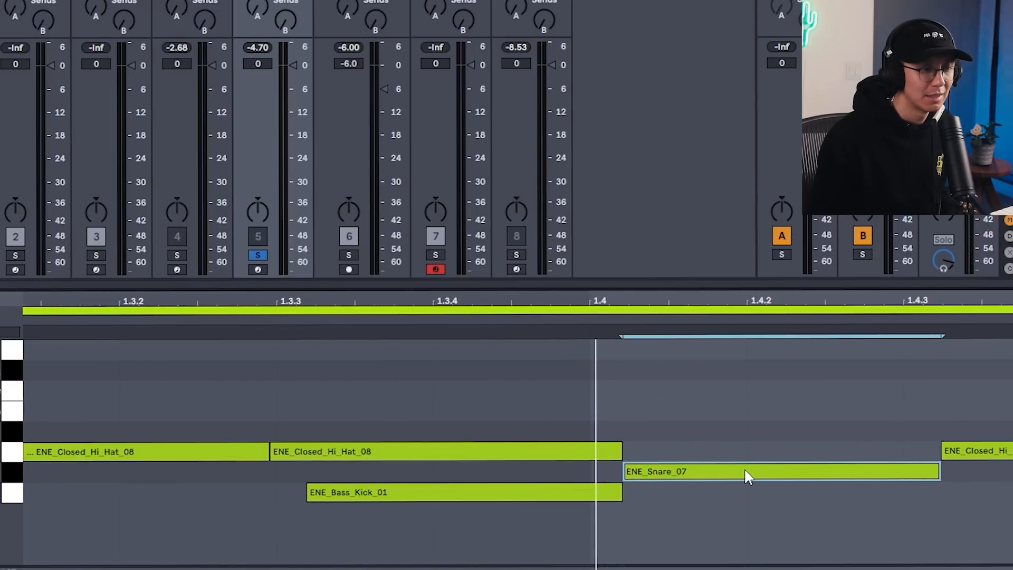
left_click_drag(744, 467, 743, 454)
left_click_drag(586, 298, 769, 297)
key("space")
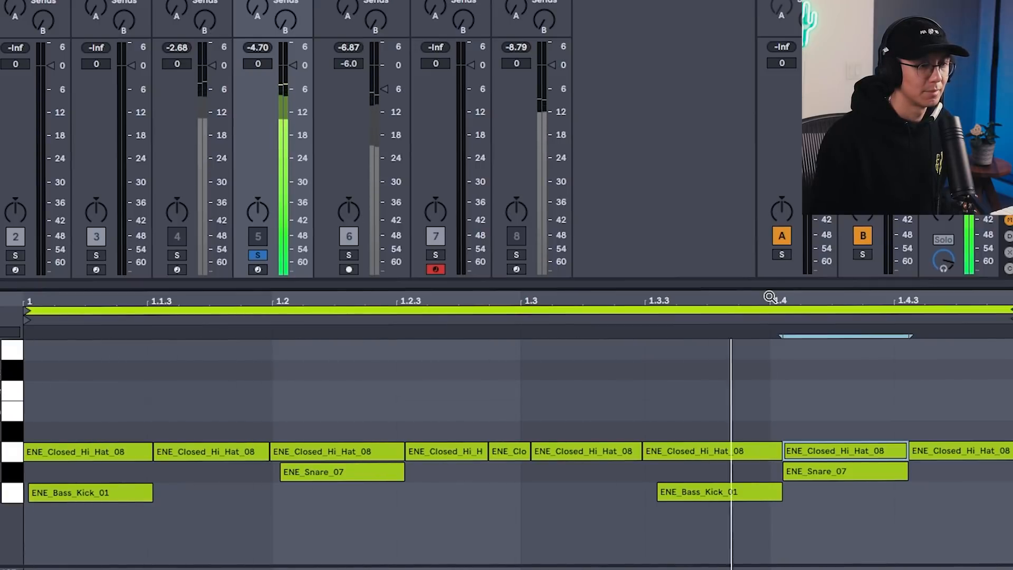
left_click(500, 410)
key("space")
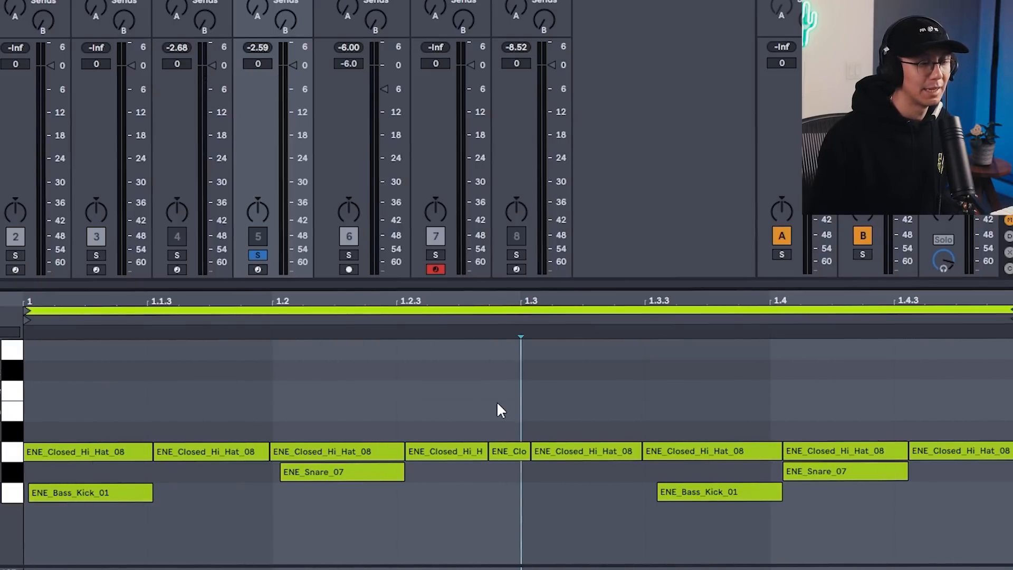
Lower the velocity of the short closed hi-hat note just before beat 1.3
left_click(508, 450)
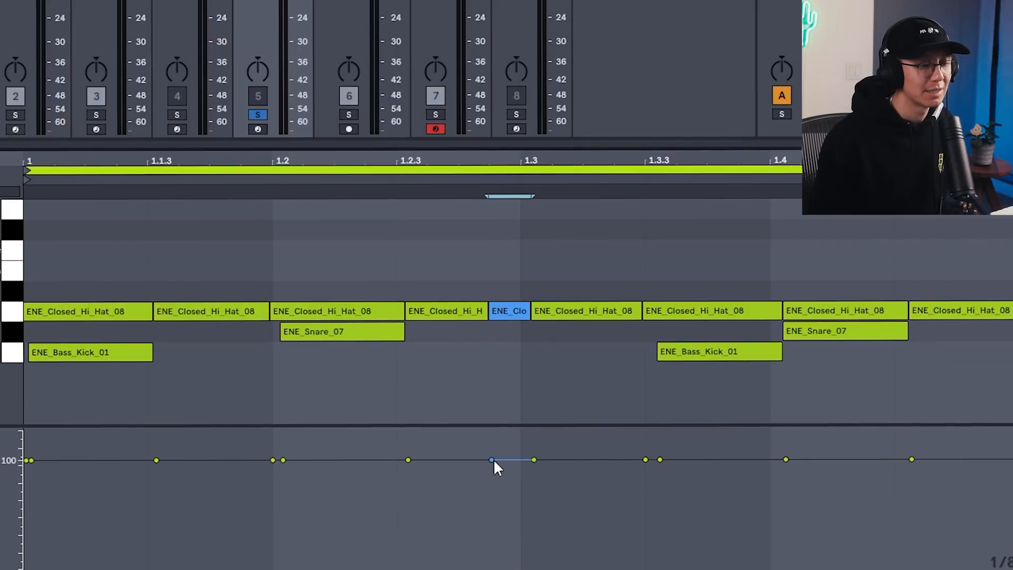
key("space")
left_click_drag(493, 458, 493, 504)
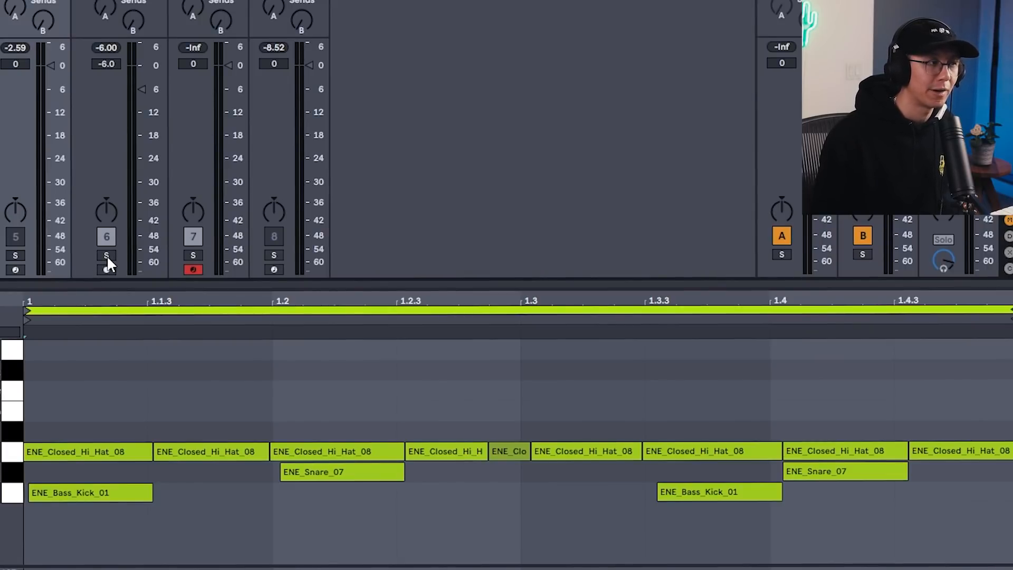
Solo track 6 and listen to the original drum break
left_click(107, 255)
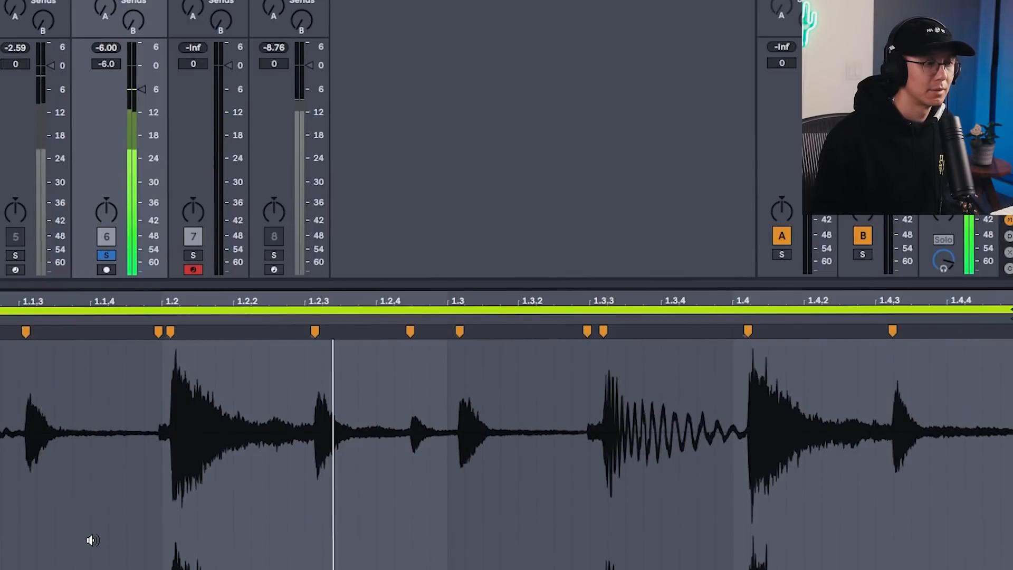
key("space")
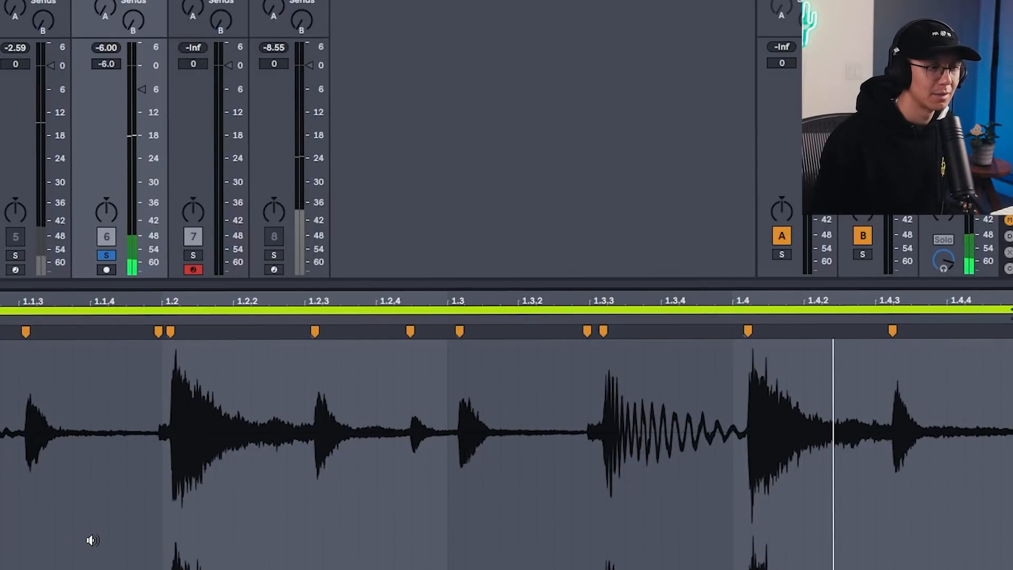
key("space")
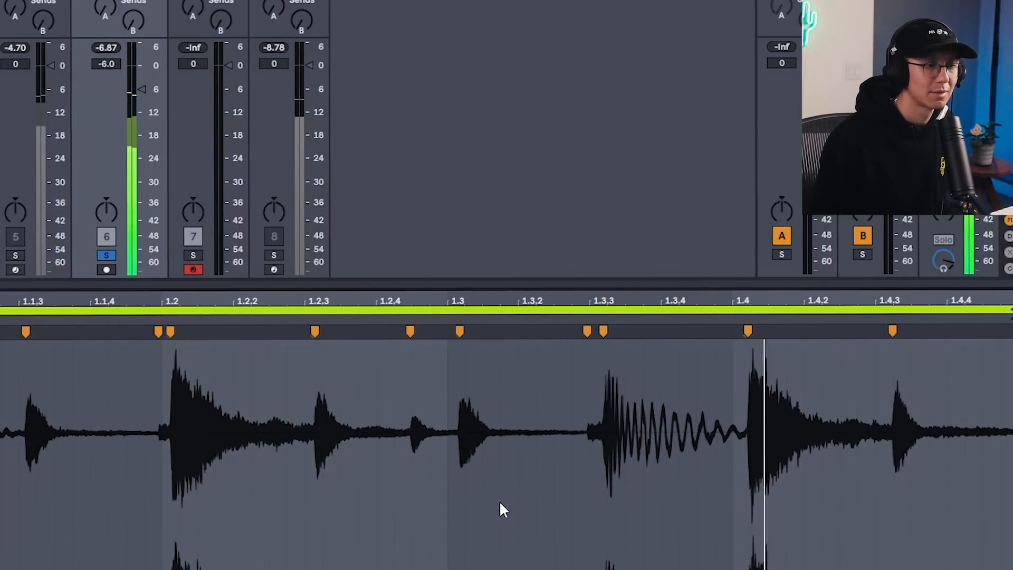
key("space")
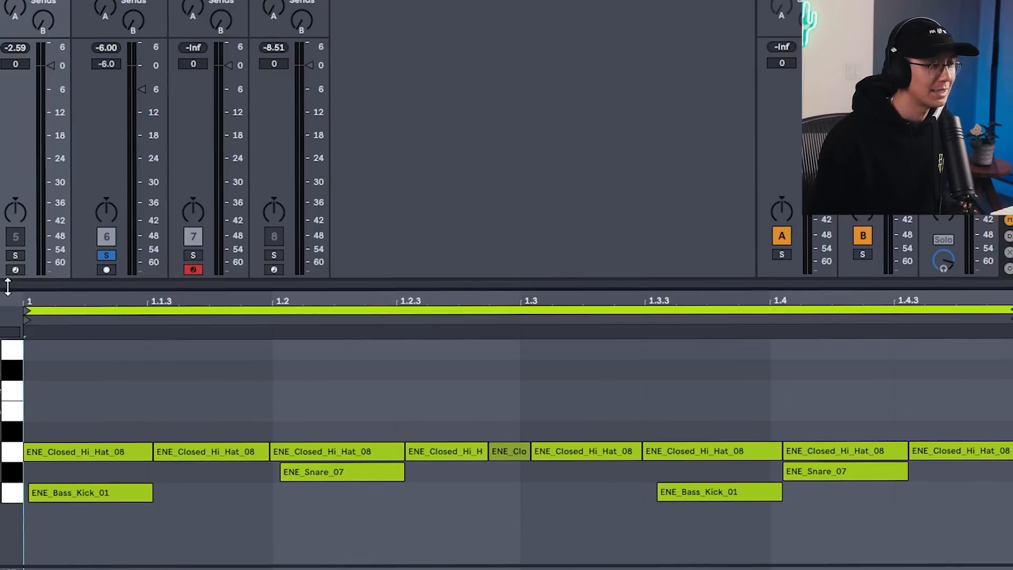
Solo track 5 and copy the closed hi-hat notes at beats 1, 1.2, 1.3.3 and 1.4 up to the RIDE23 row
left_click_drag(44, 296, 44, 317)
left_click(40, 451)
left_click(15, 256)
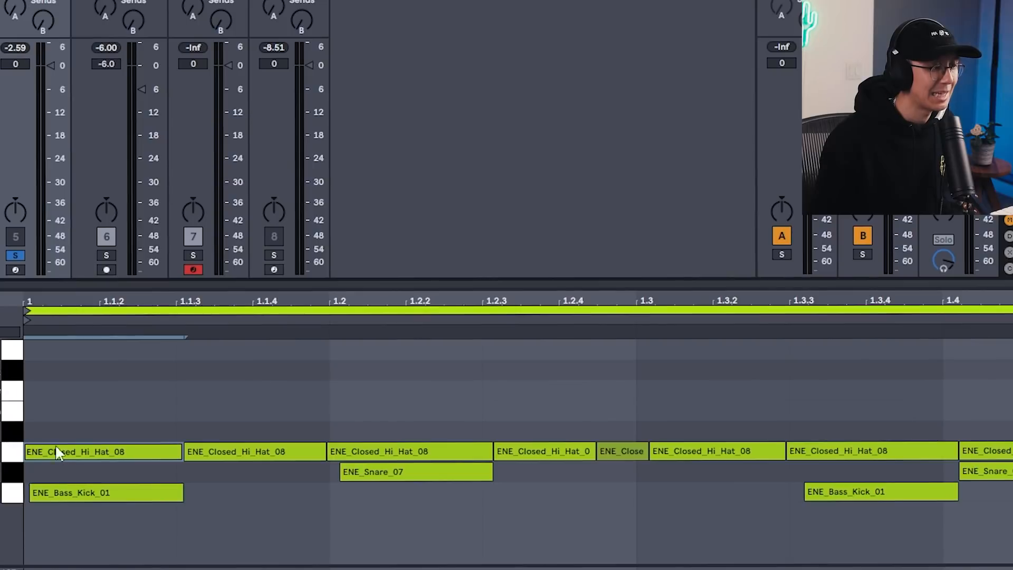
left_click_drag(59, 454, 68, 442)
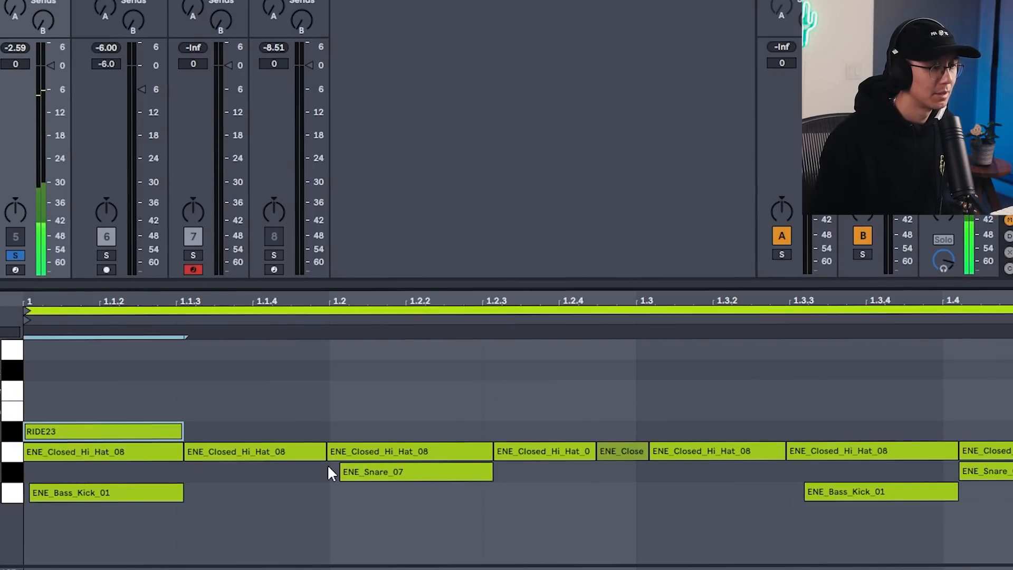
left_click_drag(363, 452, 363, 437)
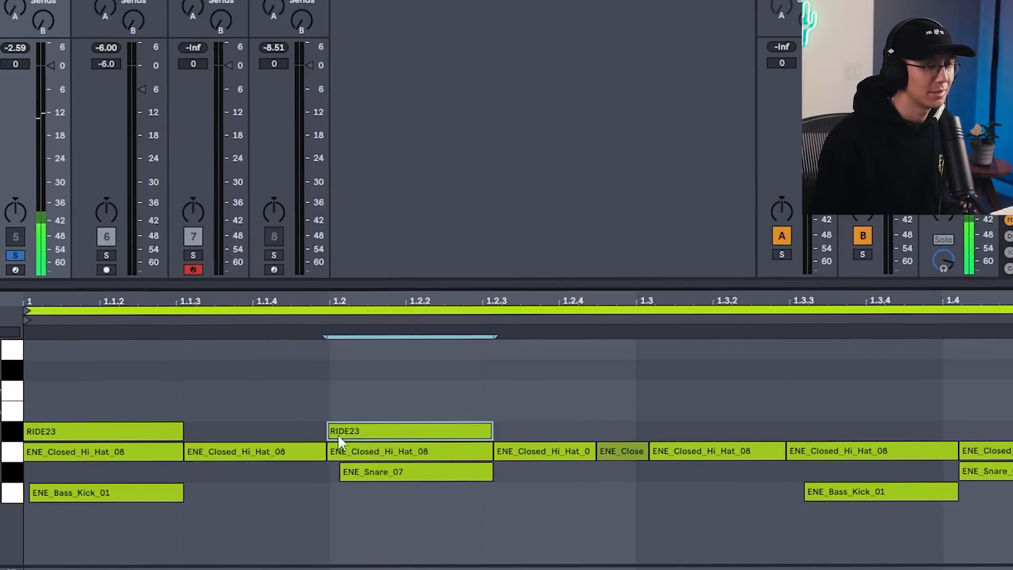
scroll(714, 447, "down", 2)
left_click_drag(714, 447, 714, 432)
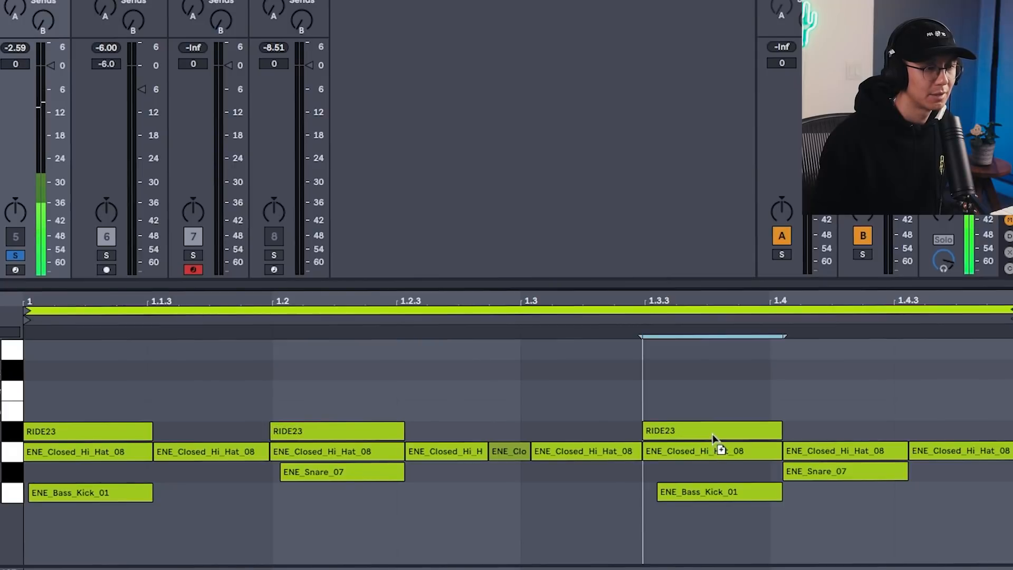
left_click_drag(802, 450, 799, 435)
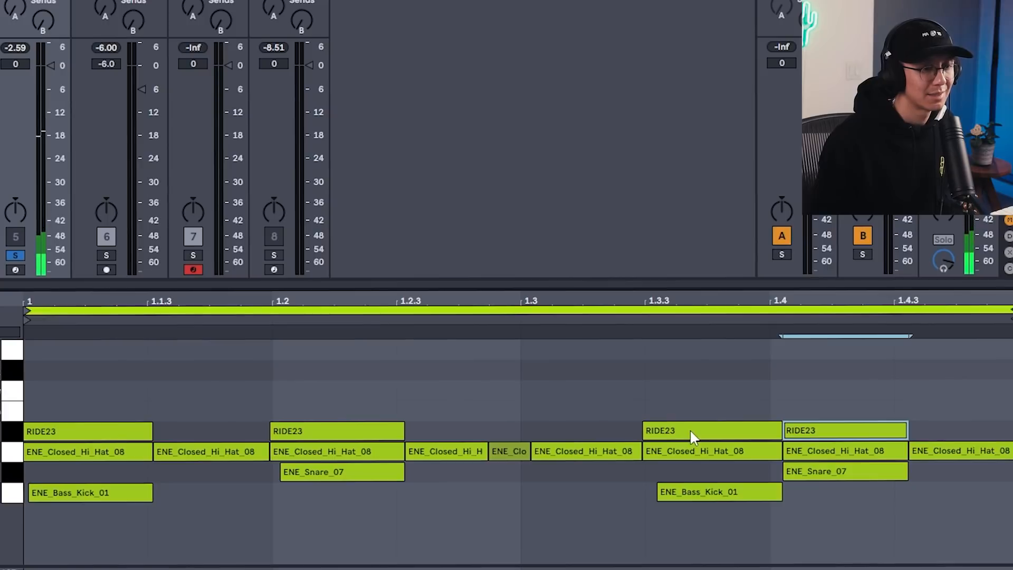
Play back the layered pattern and lower the velocity of the RIDE23 note at beat 1.3.3
key("space")
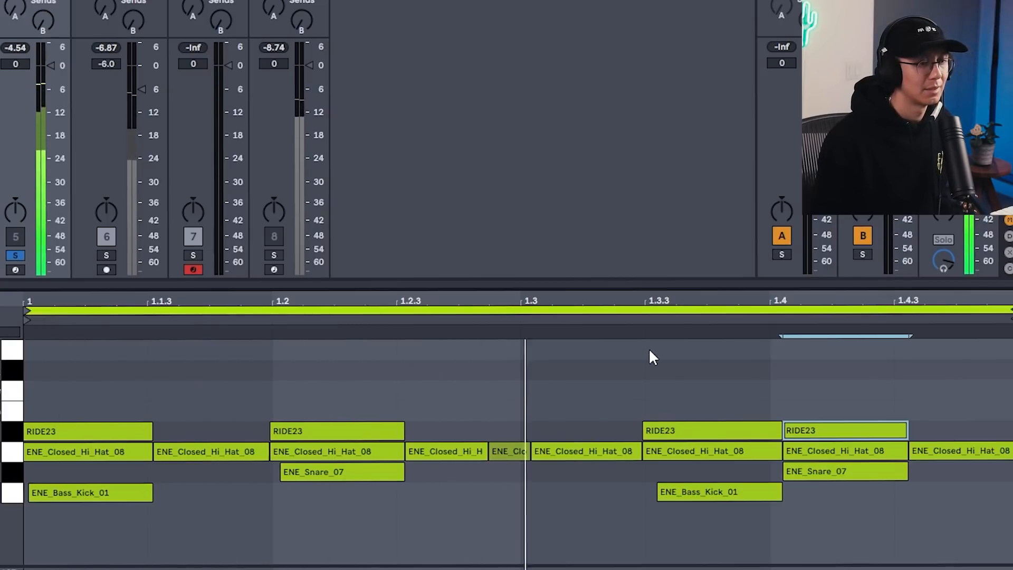
left_click(610, 391)
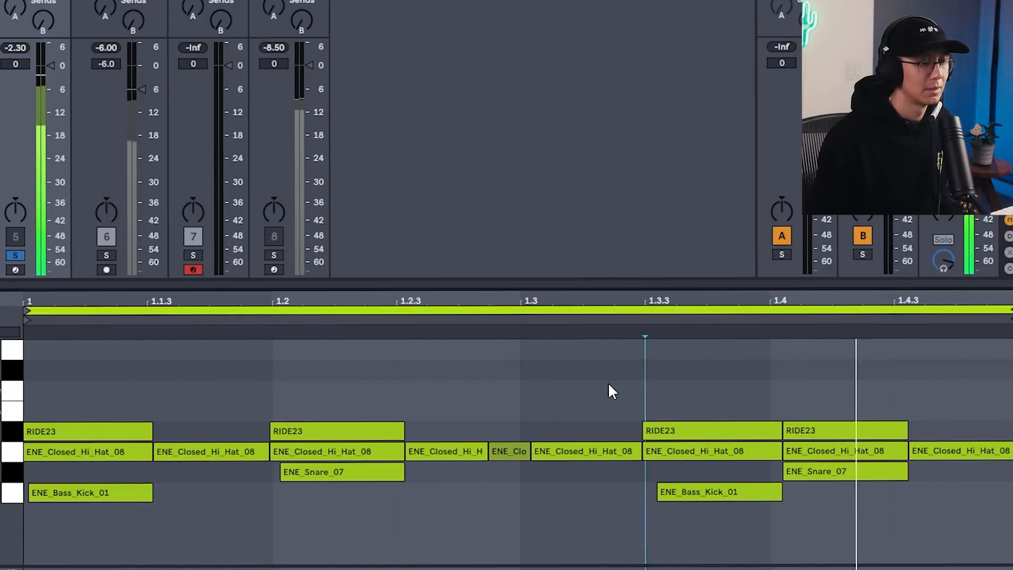
left_click(680, 281)
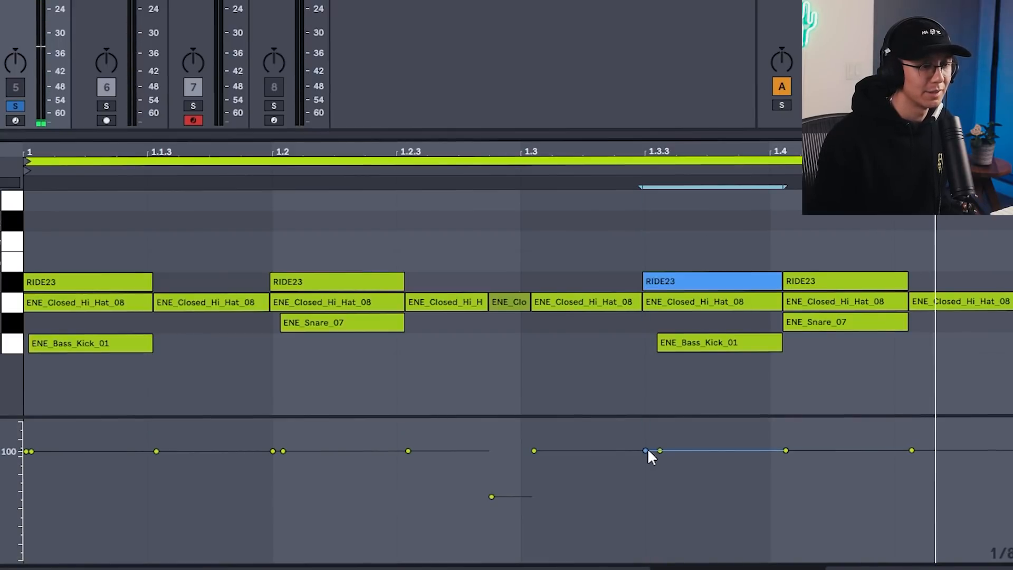
left_click_drag(645, 450, 646, 477)
key("space")
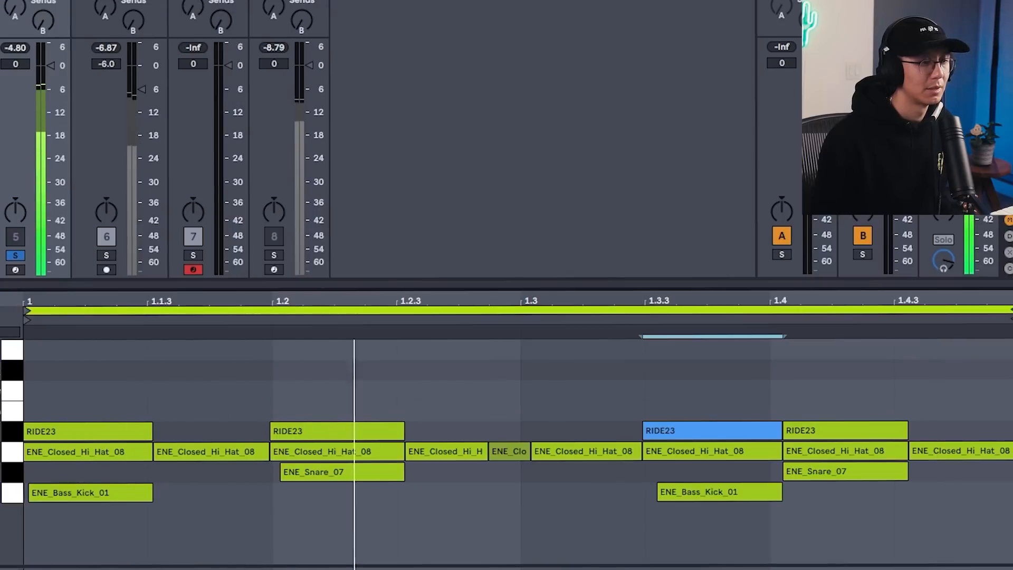
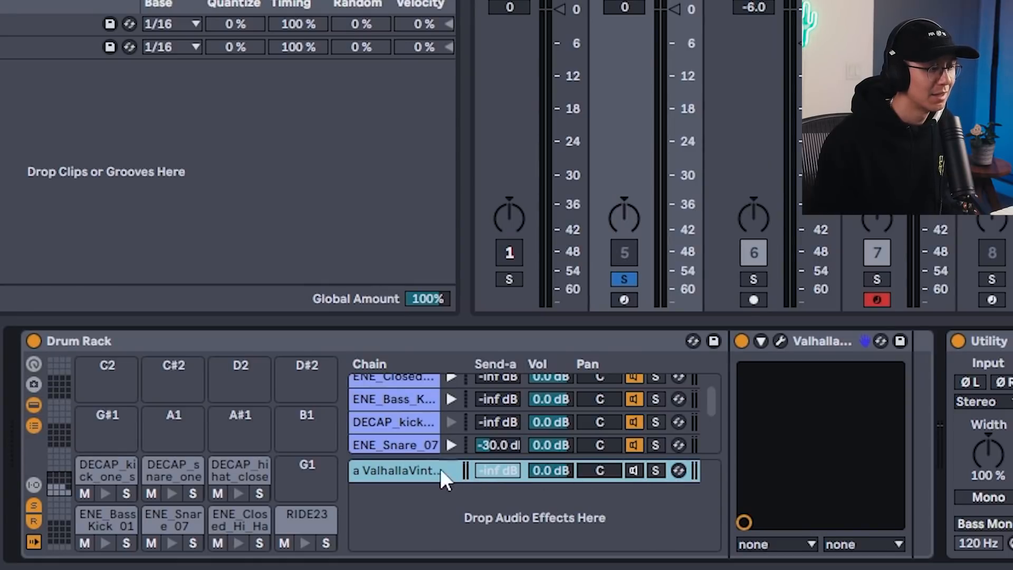
Play the beat and set the ENE_Snare_07 chain's send to the Valhalla reverb return to -24 dB
left_click(779, 343)
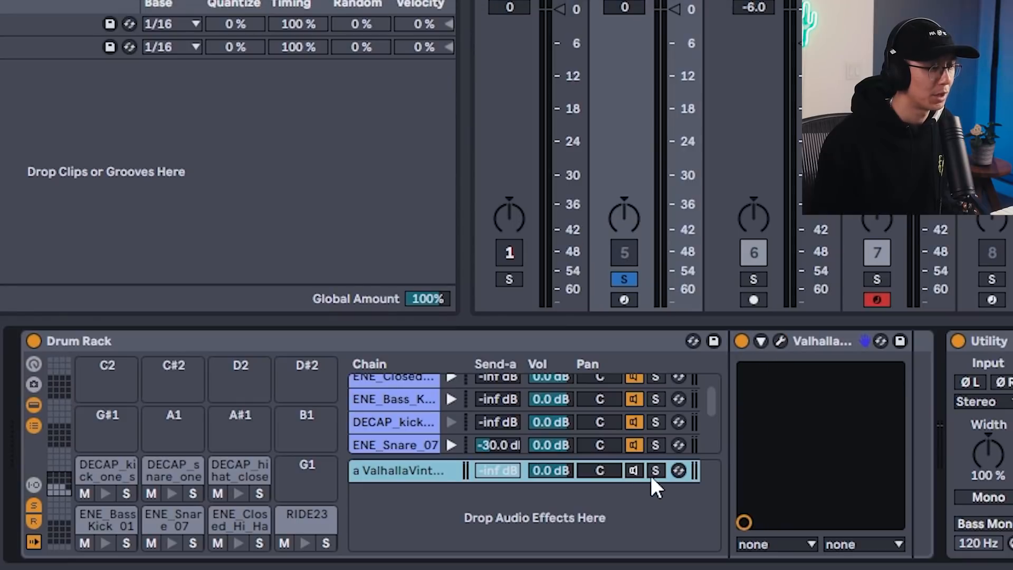
key("space")
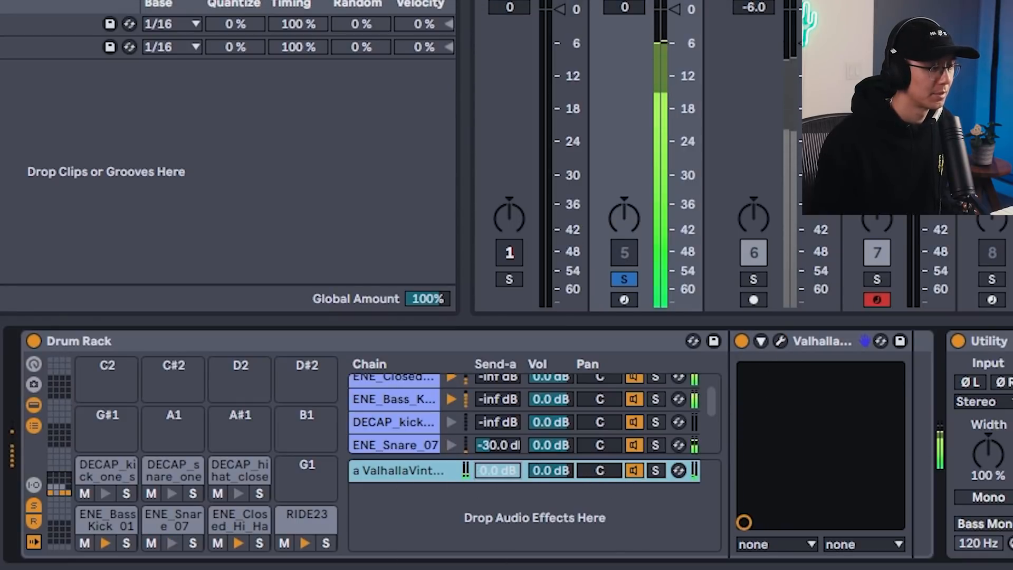
left_click_drag(511, 444, 510, 444)
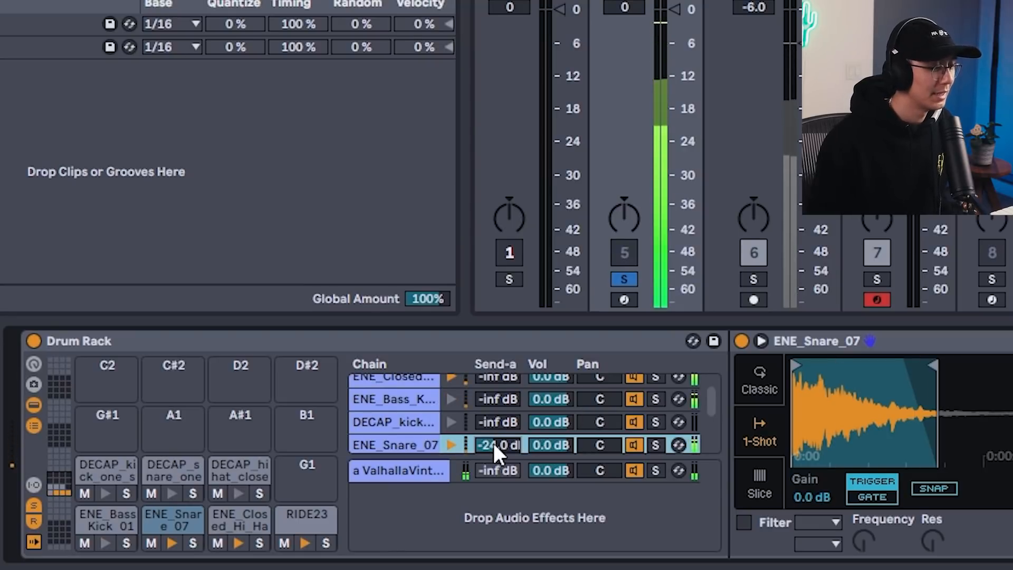
Audition the ENE_Closed_Hi_Hat_08 pad and inspect the Phaser-Flanger in Flanger mode
left_click(238, 515)
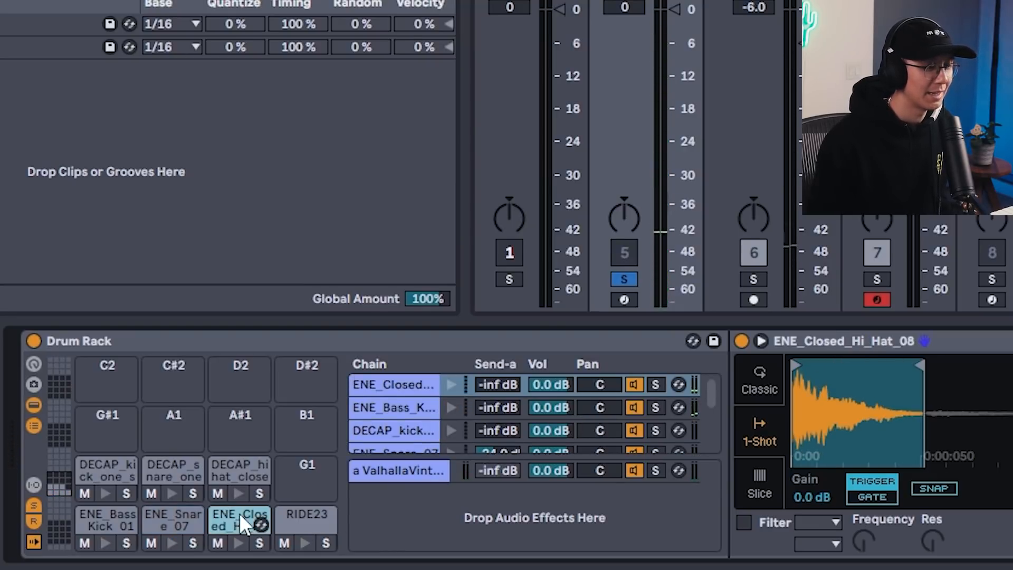
left_click(239, 541)
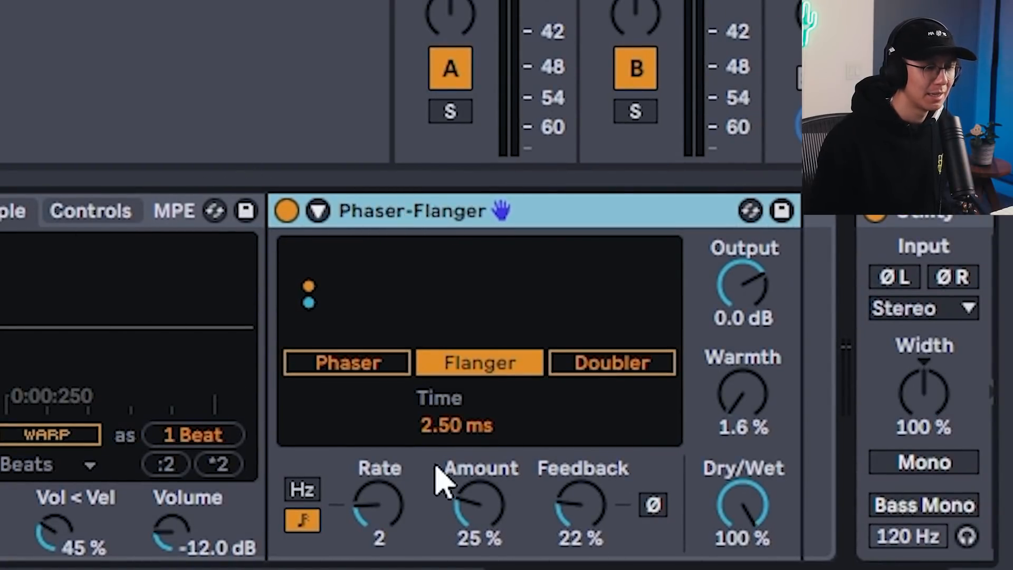
left_click(484, 364)
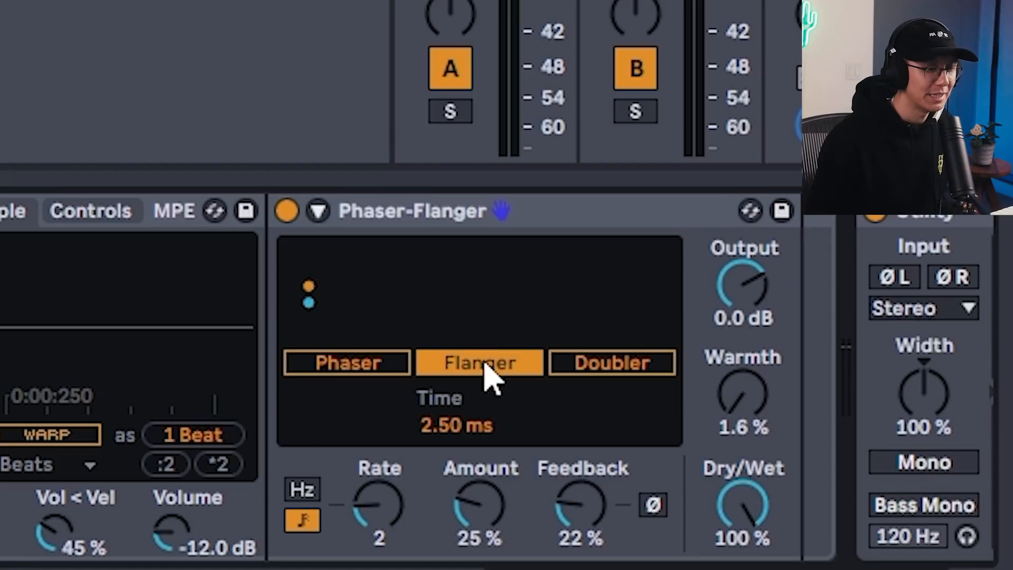
left_click(400, 211)
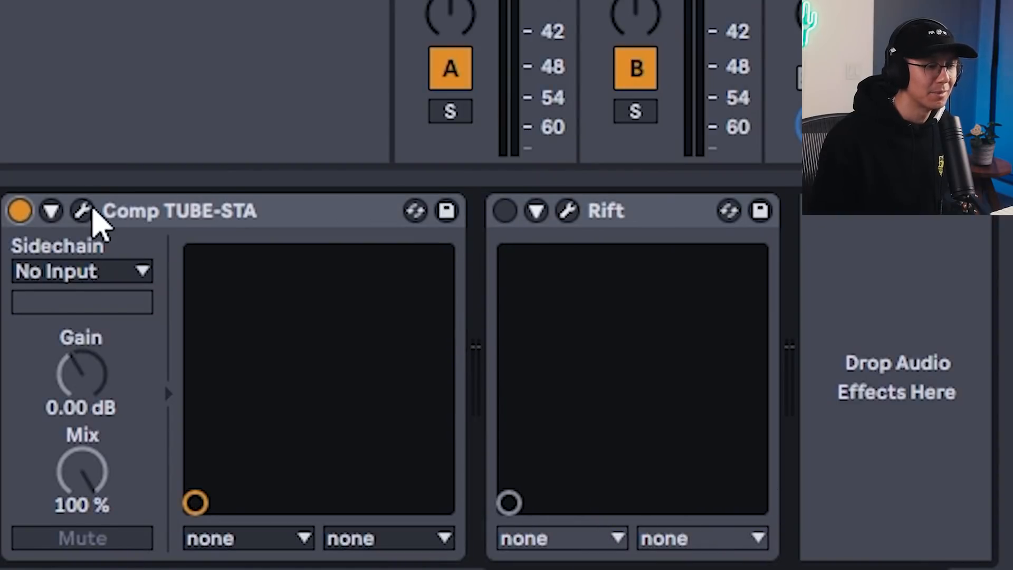
Open the Comp TUBE-STA plug-in, reposition the Rift window and slightly adjust Rift's Drive
left_click(81, 210)
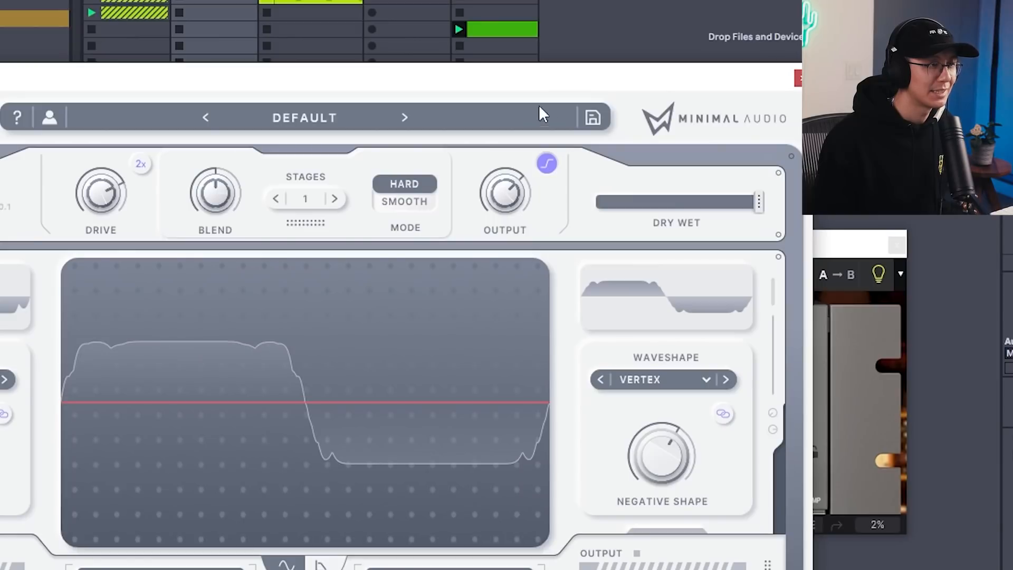
left_click_drag(533, 74, 696, 87)
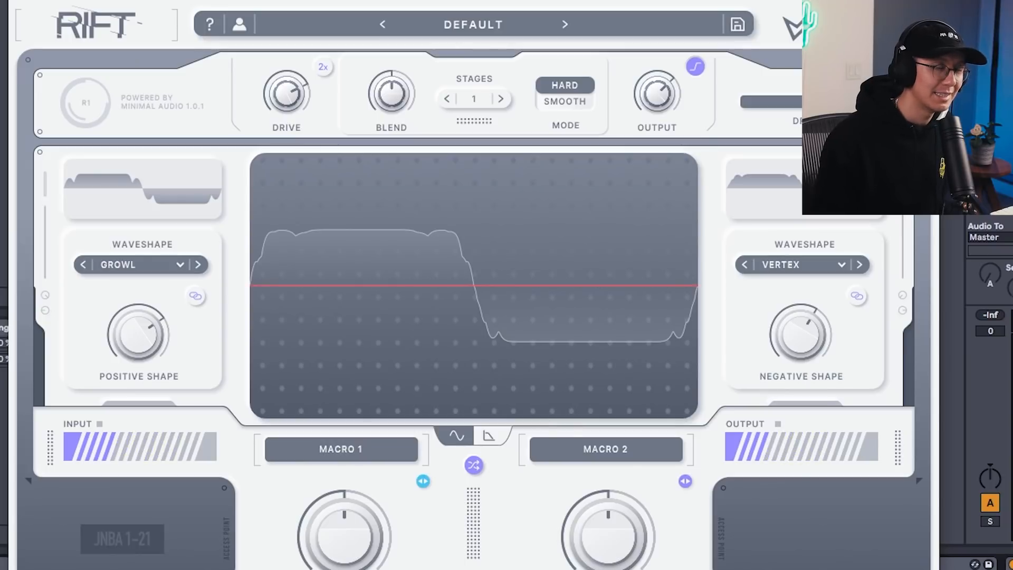
mouse_move(289, 97)
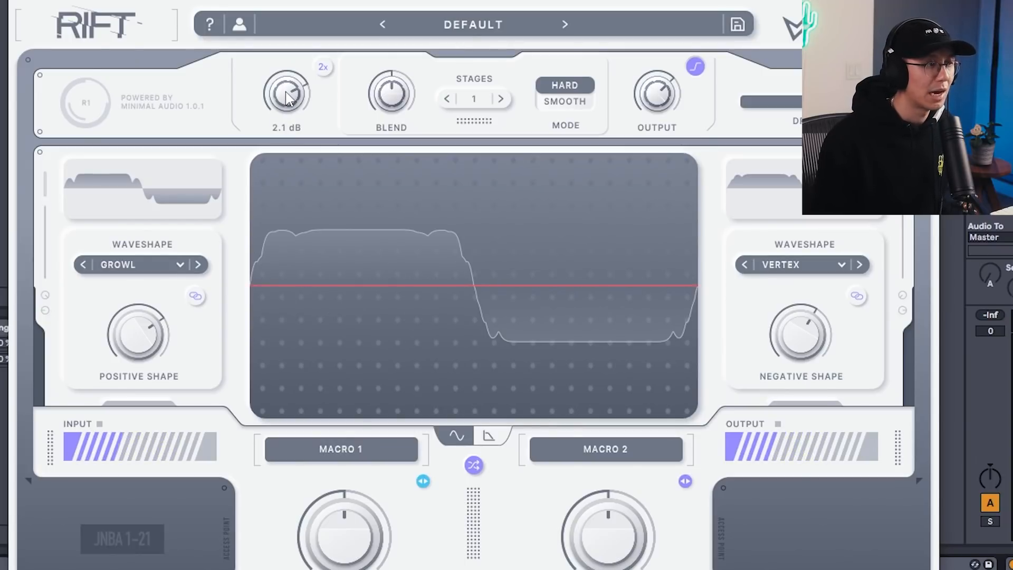
left_click_drag(287, 89, 286, 86)
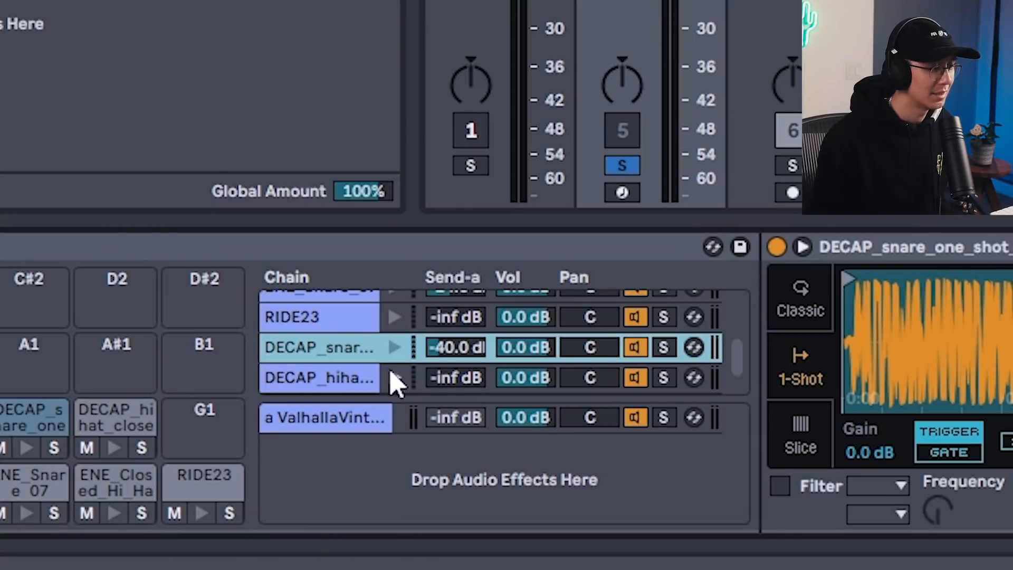
Reduce the ENE_Snare_07 chain's reverb send and play back the beat
scroll(370, 372, "up", 1)
left_click(463, 324)
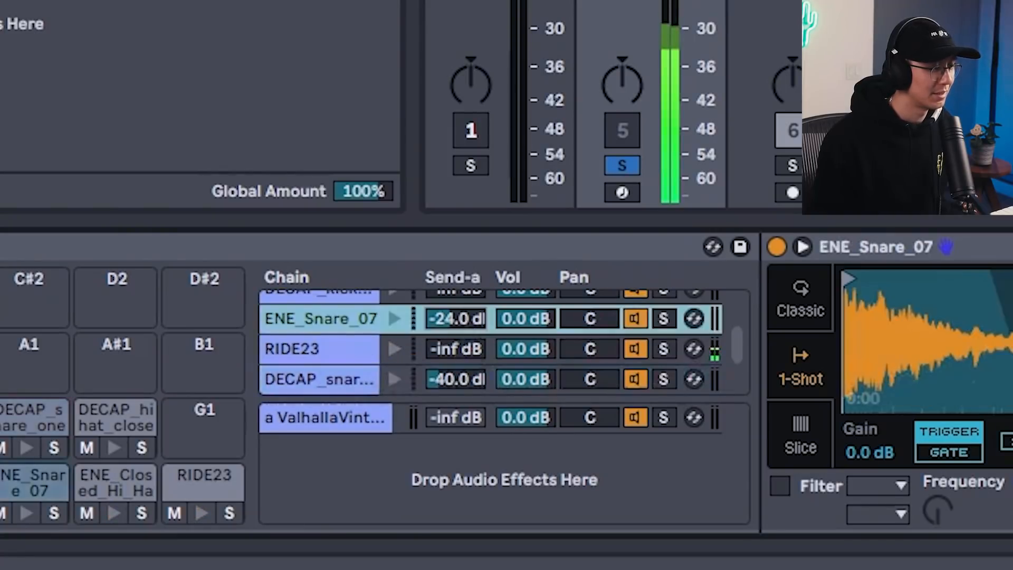
mouse_move(456, 320)
left_mouse_down()
mouse_move(456, 379)
mouse_move(456, 337)
left_mouse_up()
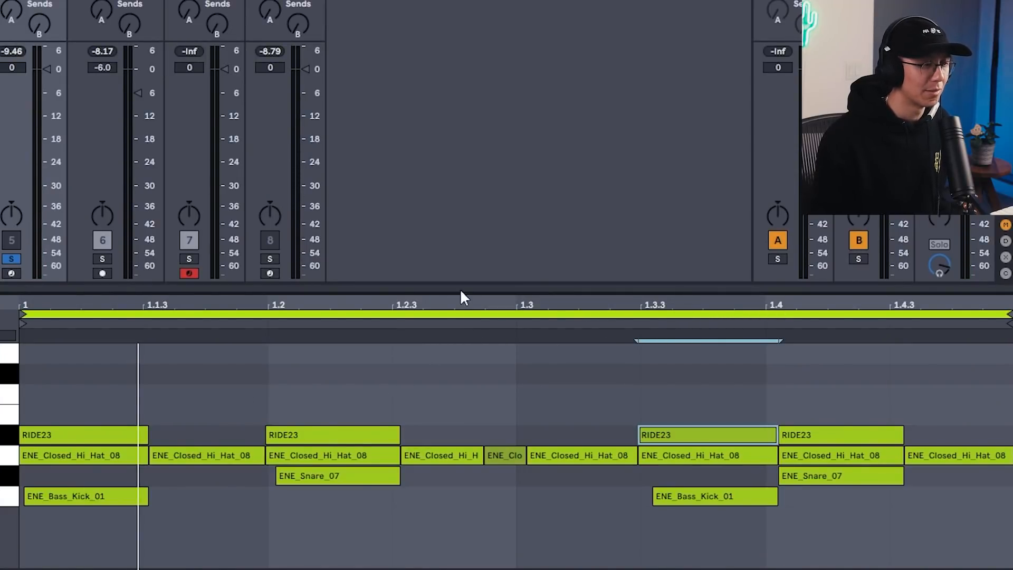
key("space")
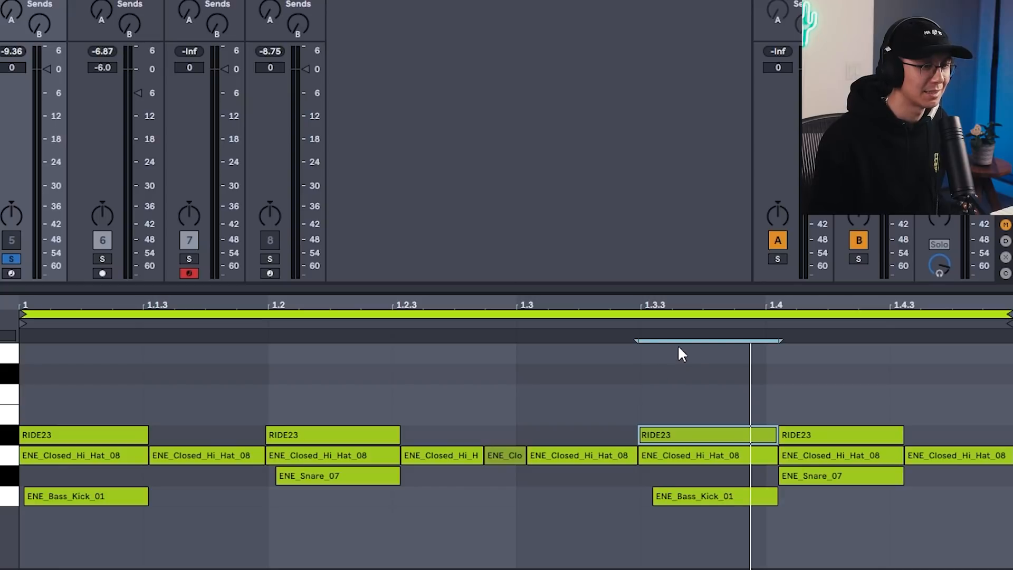
Time-compress all notes to end slightly before the clip's end, and extend the last closed hi-hat note to the clip end
left_click(699, 368)
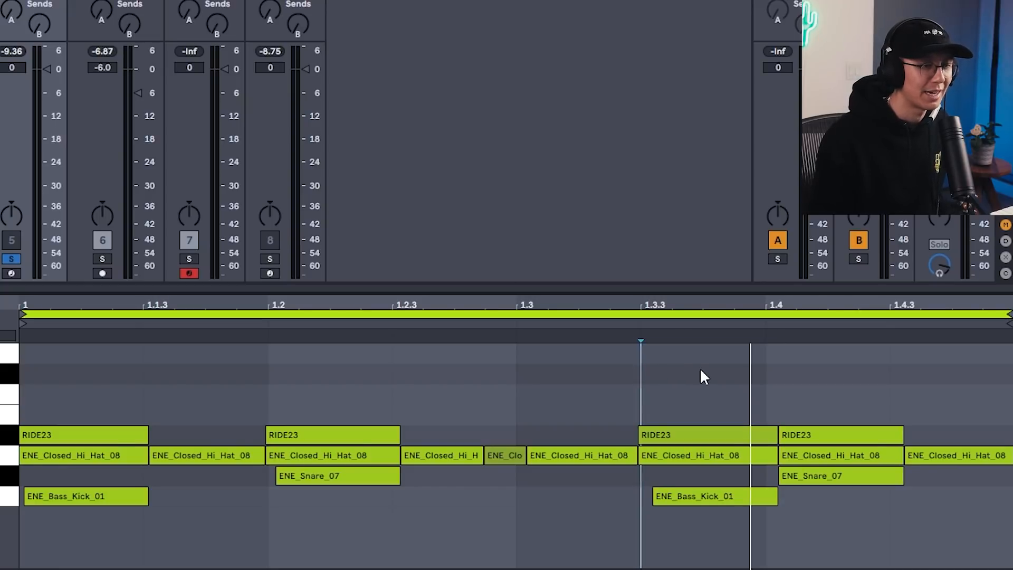
key("ctrl+a")
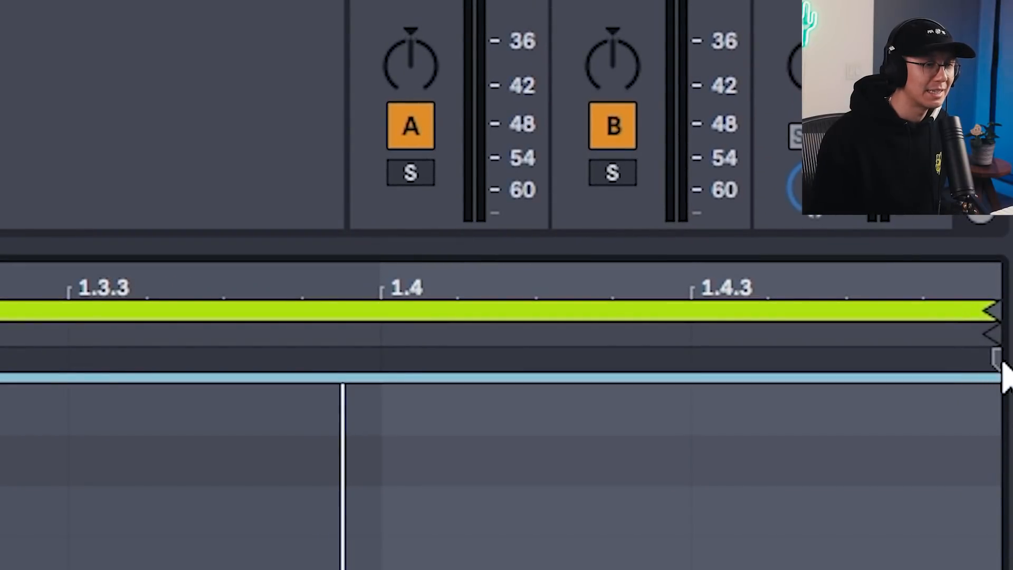
left_click_drag(991, 359, 524, 393)
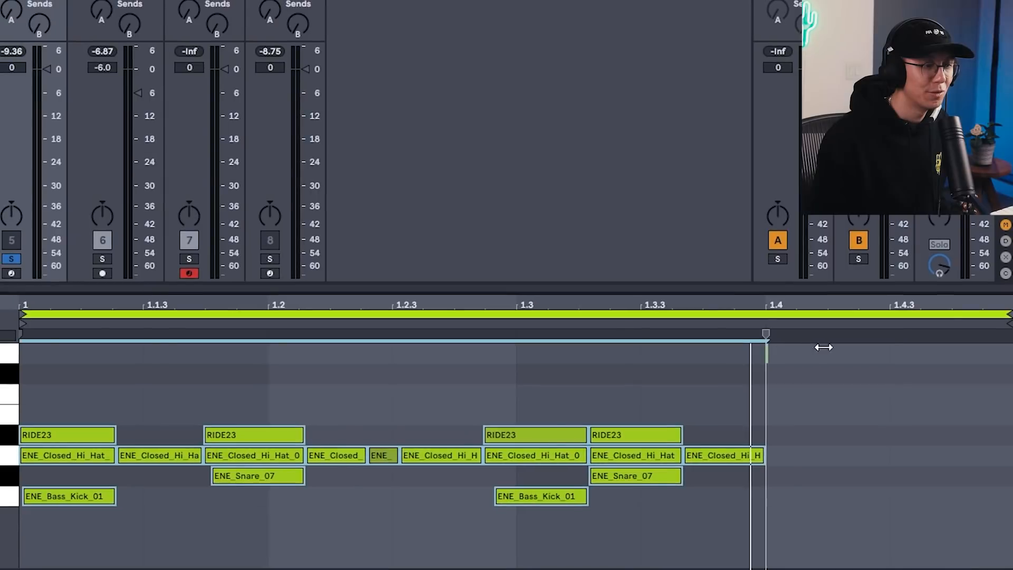
mouse_move(824, 347)
left_mouse_down()
mouse_move(974, 355)
mouse_move(944, 353)
mouse_move(976, 354)
mouse_move(996, 333)
left_mouse_up()
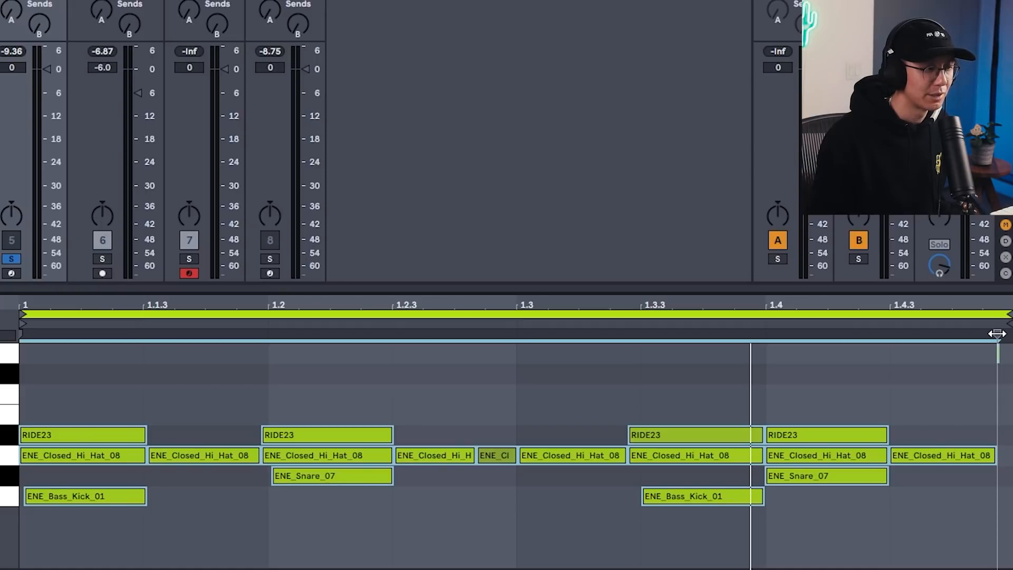
left_click(818, 363)
key("space")
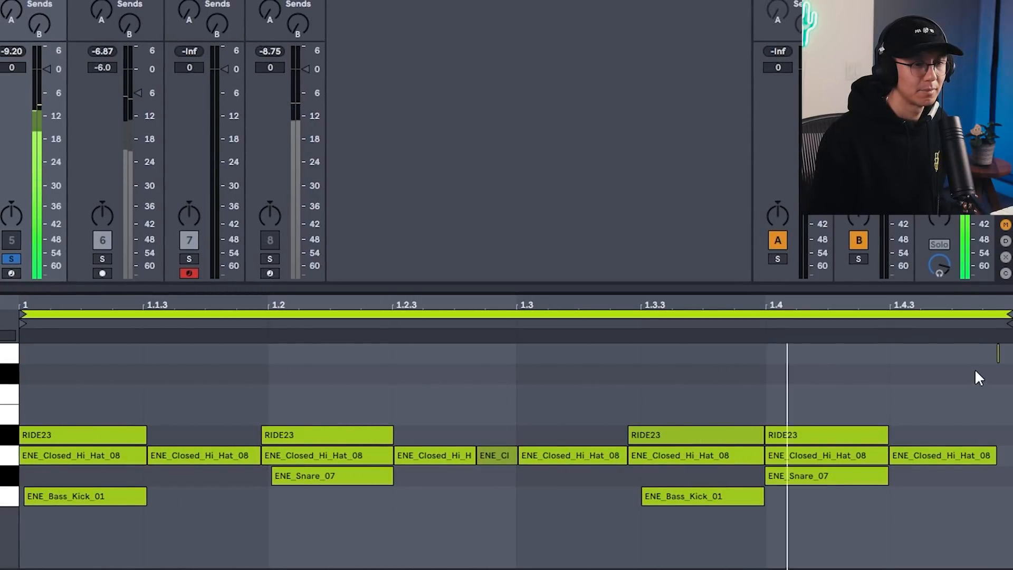
left_click_drag(994, 456, 1009, 460)
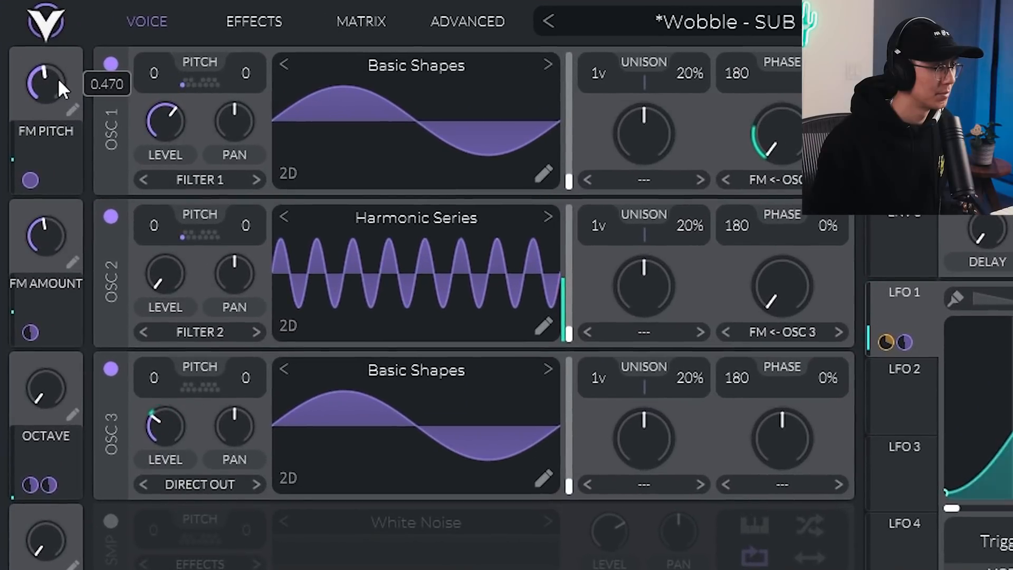
Raise the wobble patch's FM PITCH macro to about 0.64, and increase FM AMOUNT and the macro below OCTAVE
left_click_drag(108, 79, 61, 48)
left_click_drag(29, 248, 23, 219)
left_click_drag(55, 544, 63, 497)
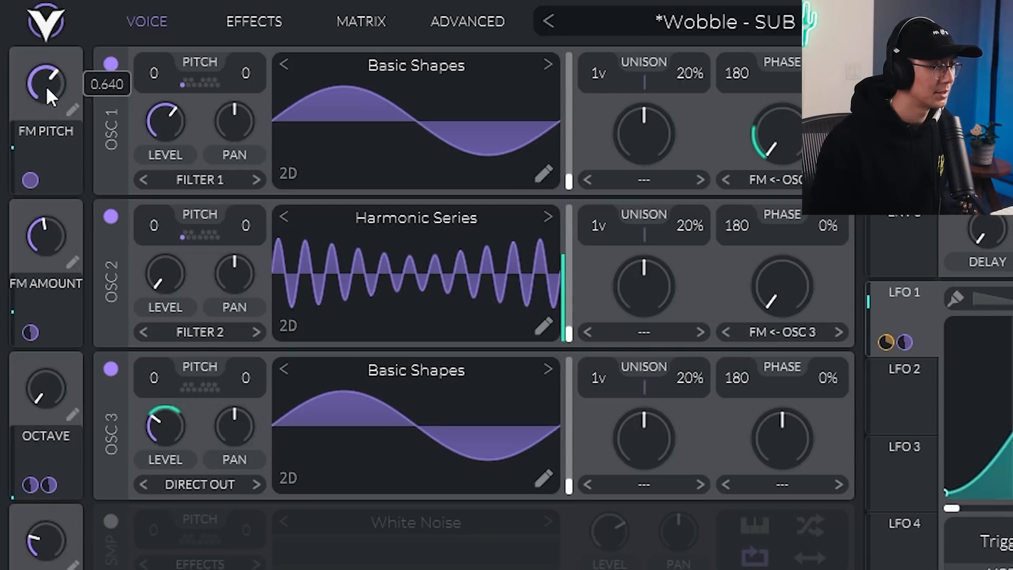
Lower the wobble patch's FM PITCH macro, raise the macro below OCTAVE, and listen to the bass with the beat
left_click_drag(46, 86, 42, 123)
left_click_drag(41, 123, 40, 119)
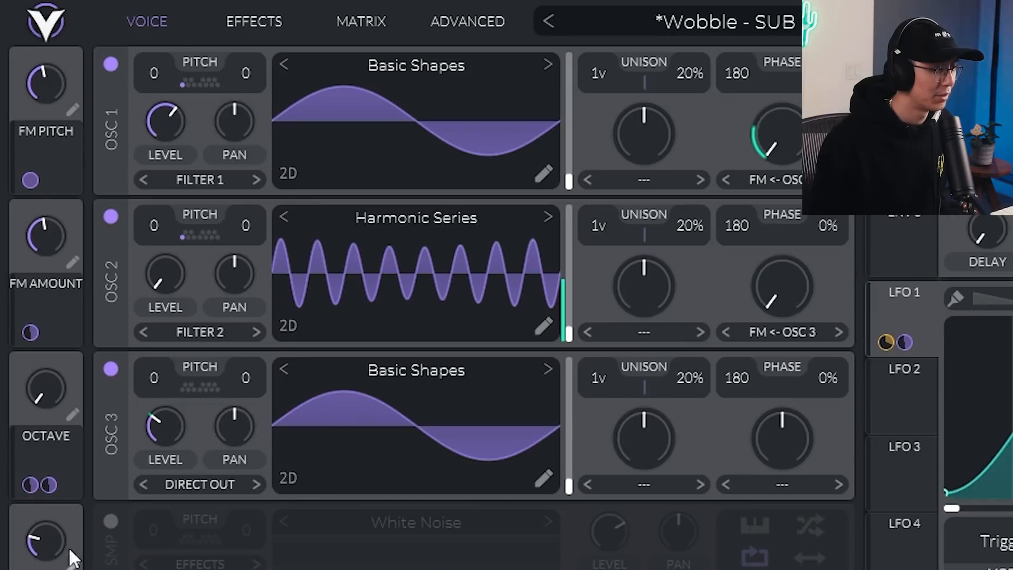
mouse_move(45, 541)
left_mouse_down()
mouse_move(55, 432)
mouse_move(55, 531)
left_mouse_up()
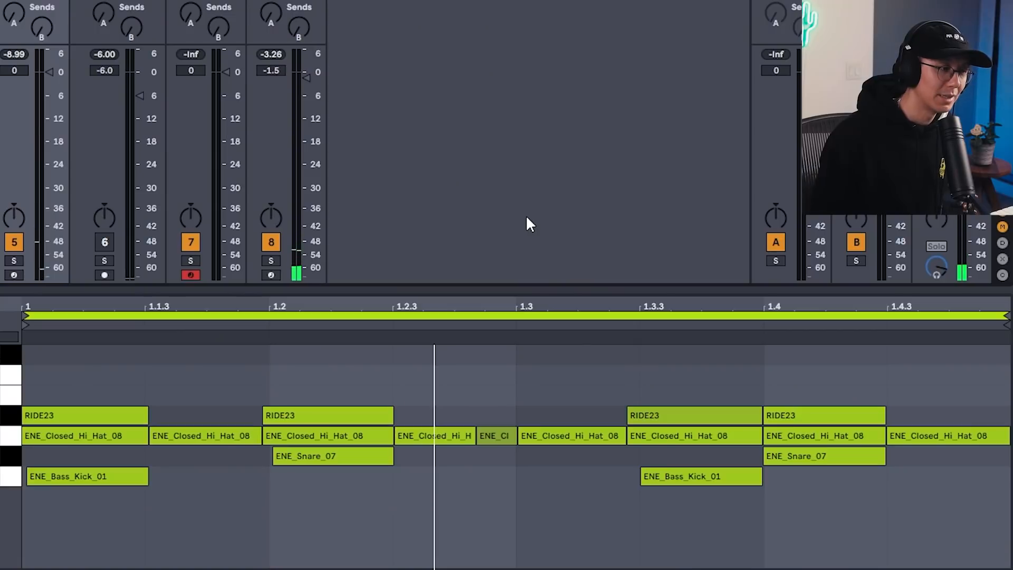
key("space")
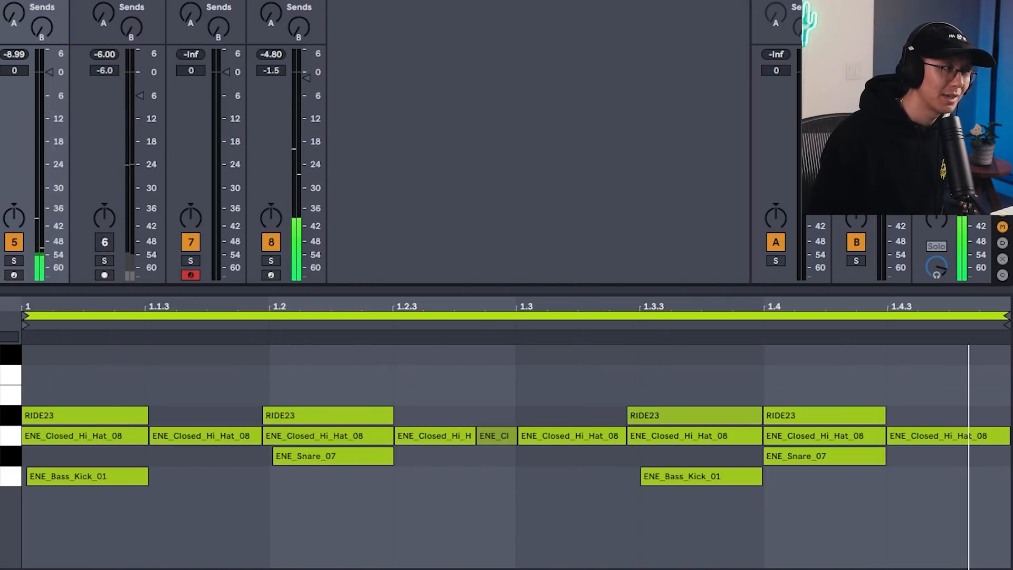
Duplicate the custom Drum Rack track and mute the original track 5
key("Tab")
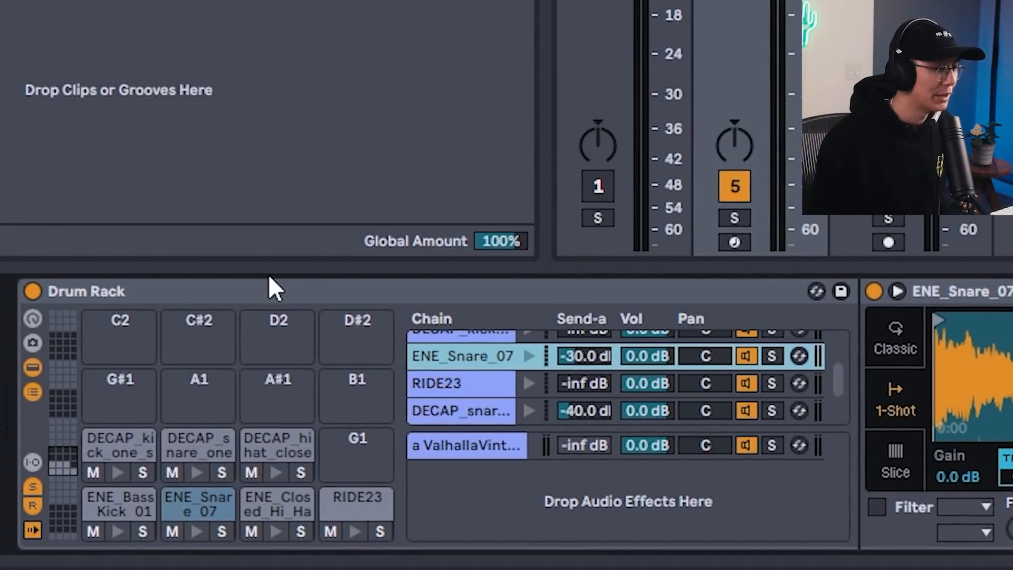
scroll(712, 355, "up", 3)
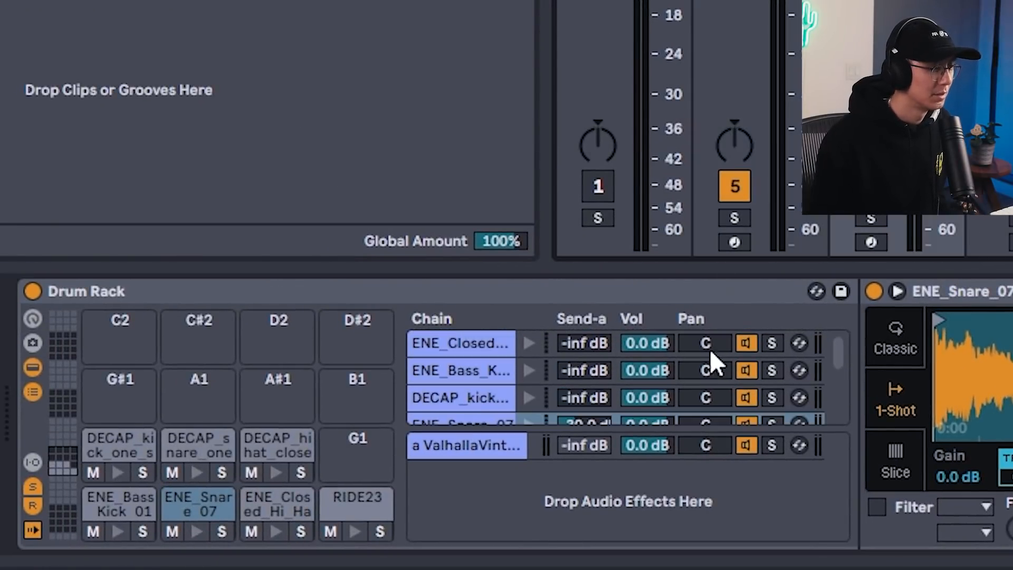
left_click(734, 185)
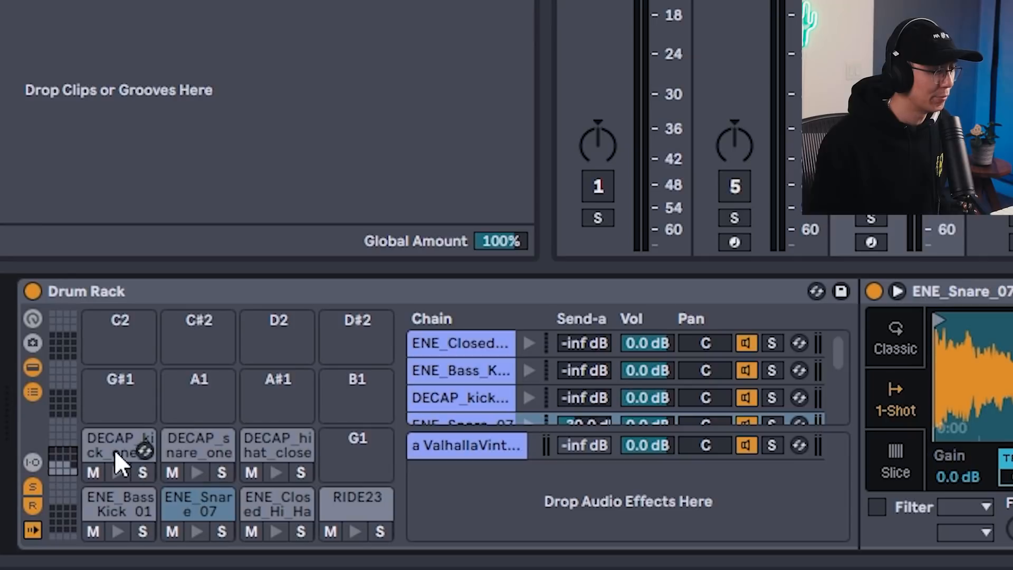
In the duplicate rack, swap the ENE kick, snare and closed hi-hat pads with their DECAP counterparts and audition the sounds
left_click(129, 531)
left_click(120, 467)
left_click_drag(126, 444, 120, 491)
left_click(199, 531)
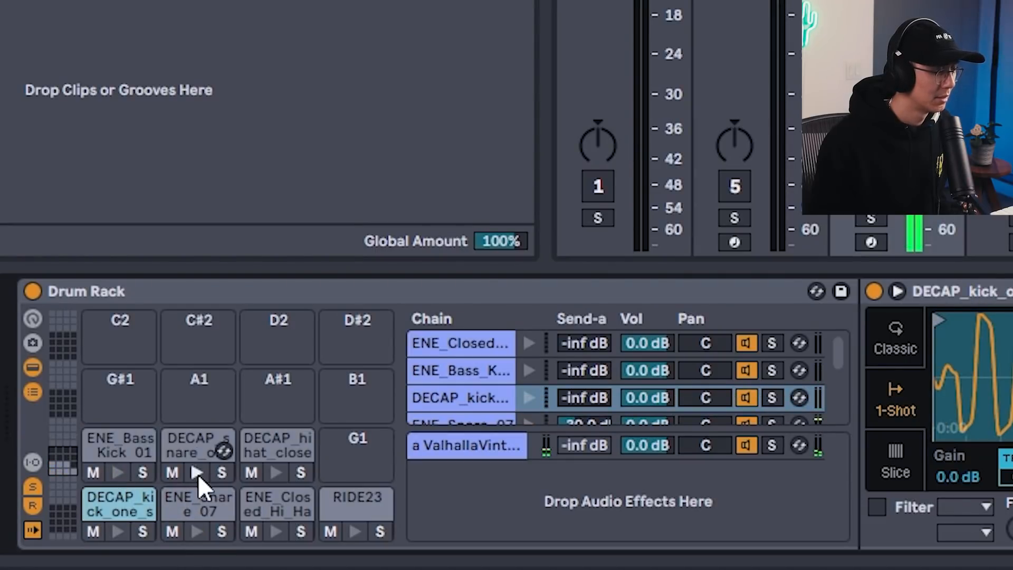
left_click_drag(194, 449, 197, 493)
left_click(199, 529)
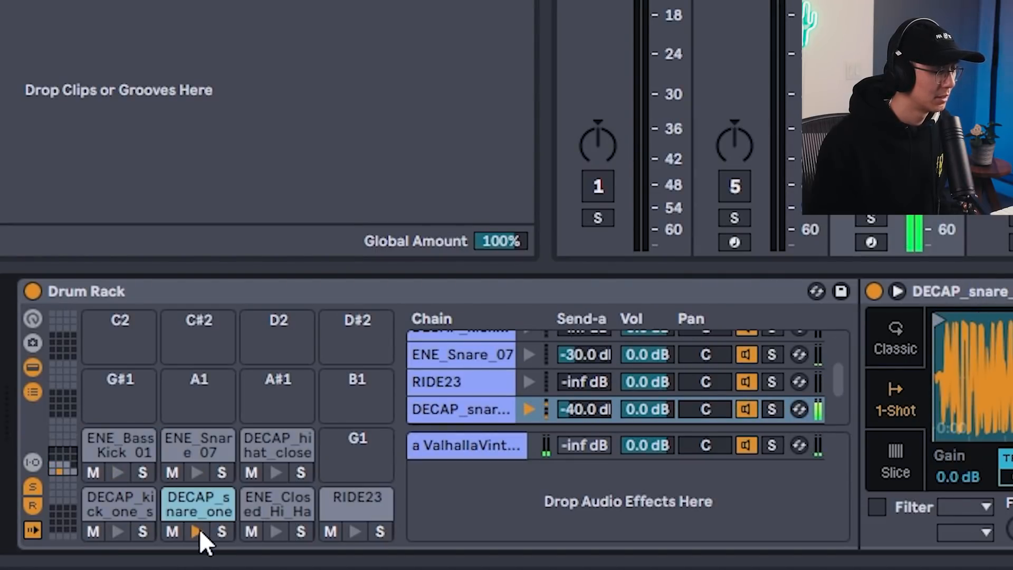
left_click_drag(276, 467, 276, 528)
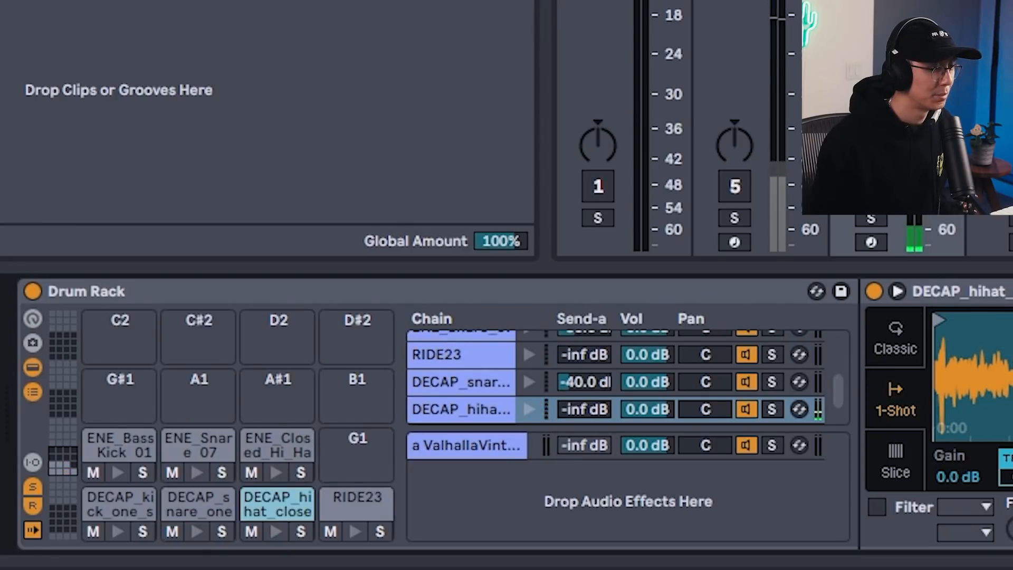
Solo the duplicate drum track and replace its RIDE23 sample with RIDE37, lowering the ride's volume
left_click(870, 219)
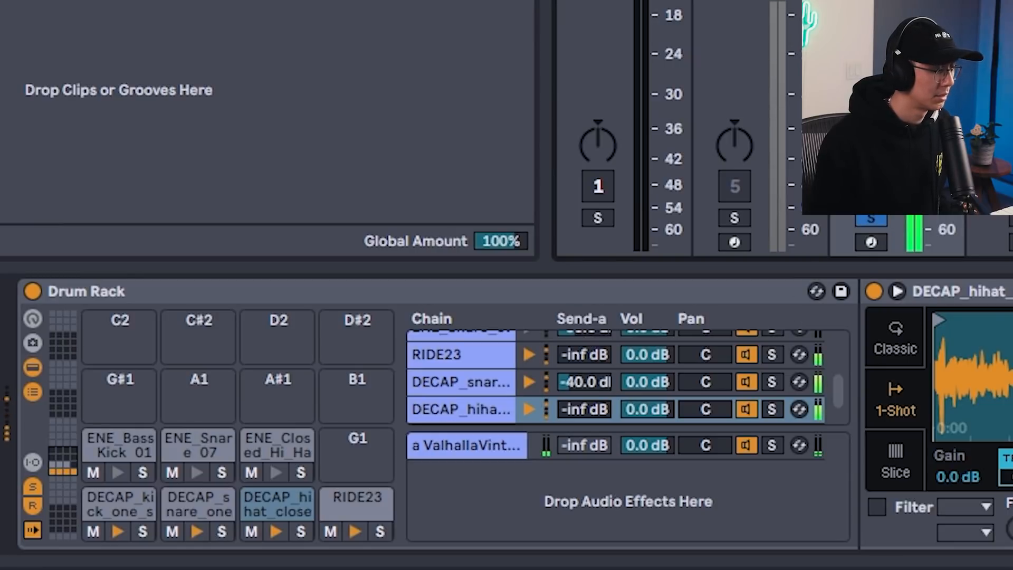
left_click(350, 511)
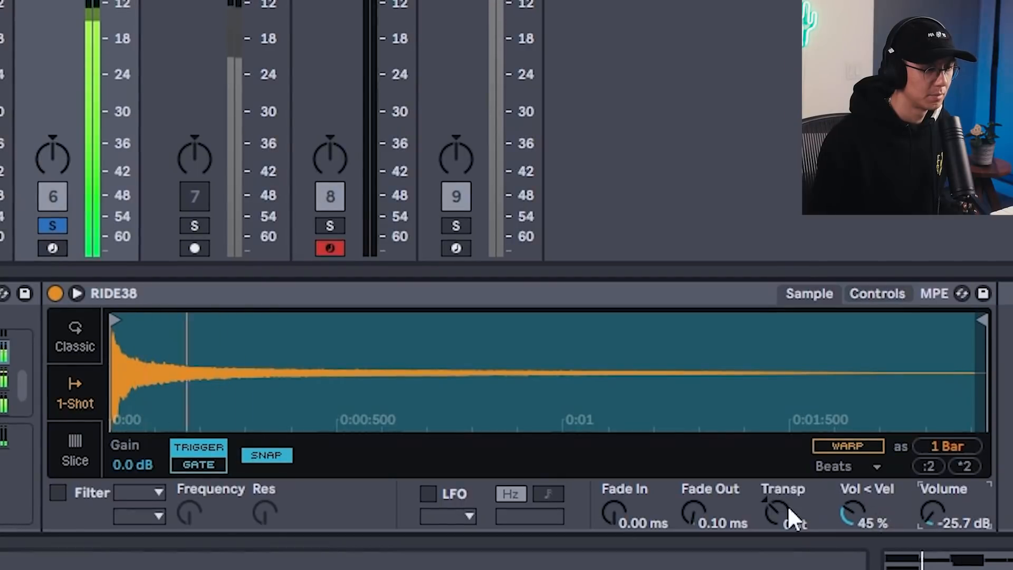
left_click_drag(1006, 515, 1007, 501)
left_click_drag(777, 511, 777, 518)
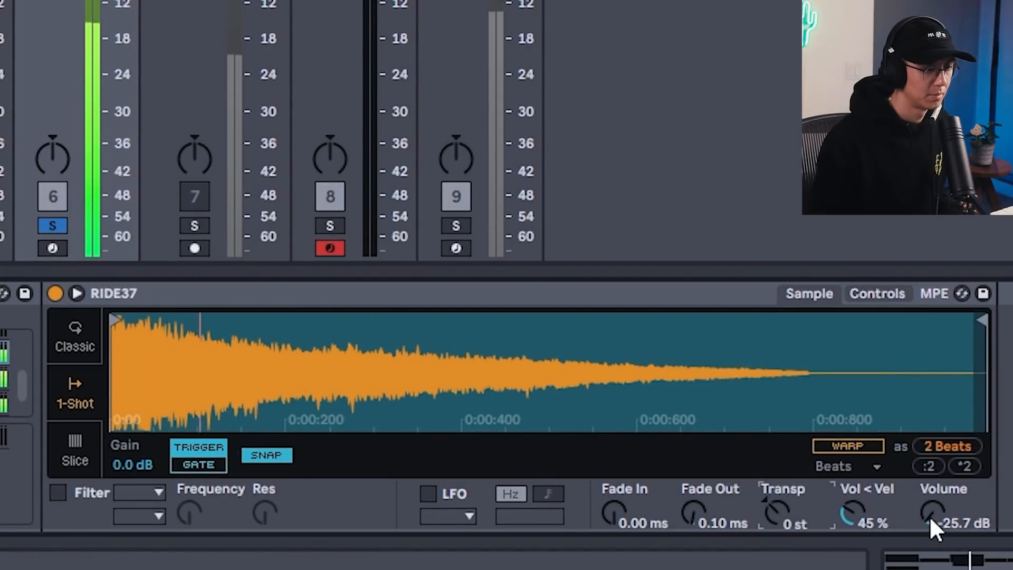
left_click_drag(932, 528, 931, 544)
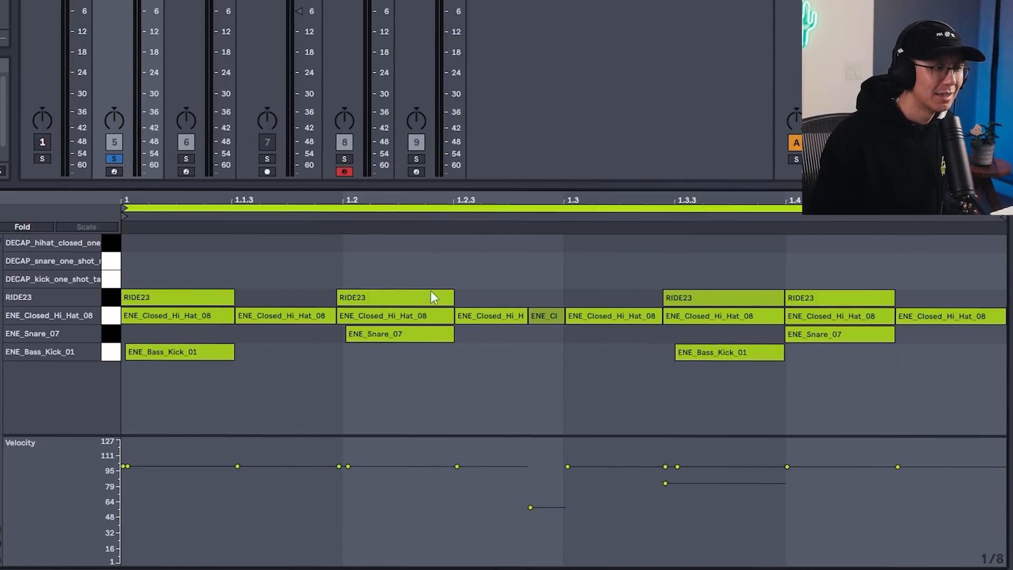
Select the short, low-velocity closed hi-hat note just before beat 1.3 in the original drum clip
left_click(547, 316)
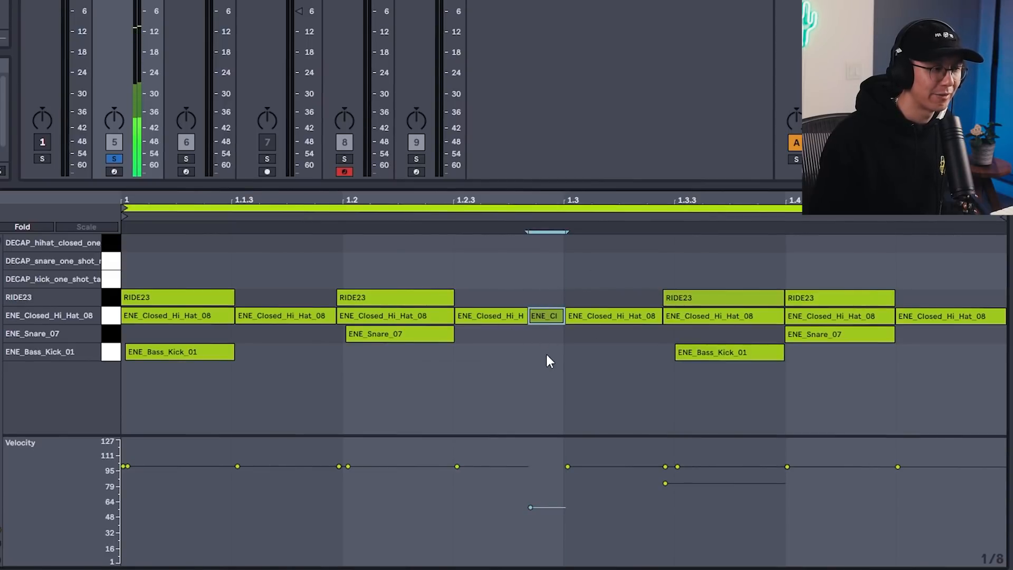